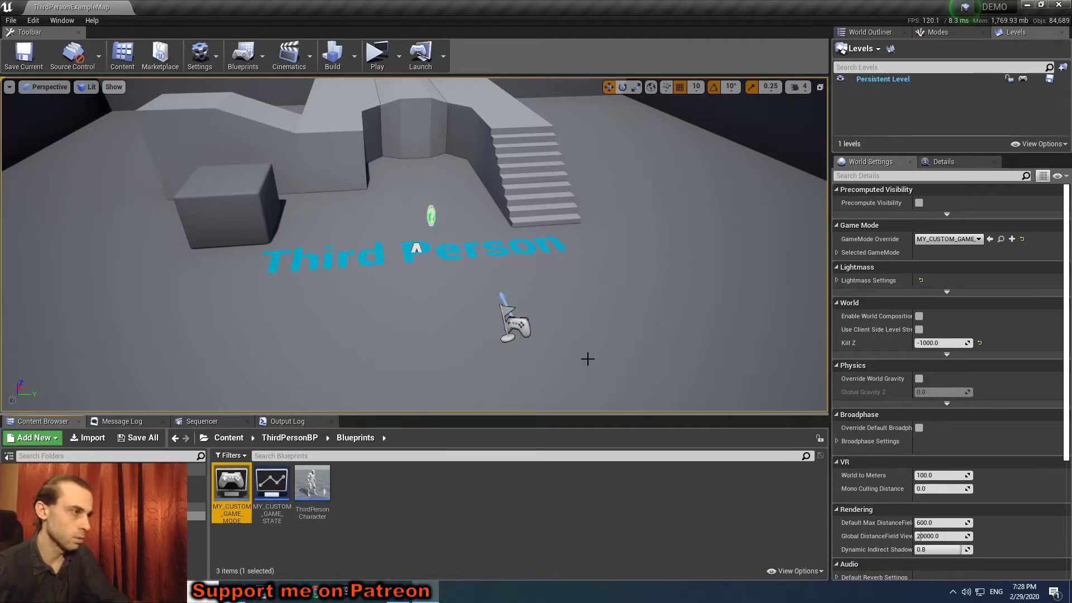
Open MY_CUSTOM_GAME_MODE and confirm its Game State Class is MY_CUSTOM_GAME_STATE.
{"action": "right_click_drag", "start_coordinate": [577, 350], "coordinate": [534, 385]}
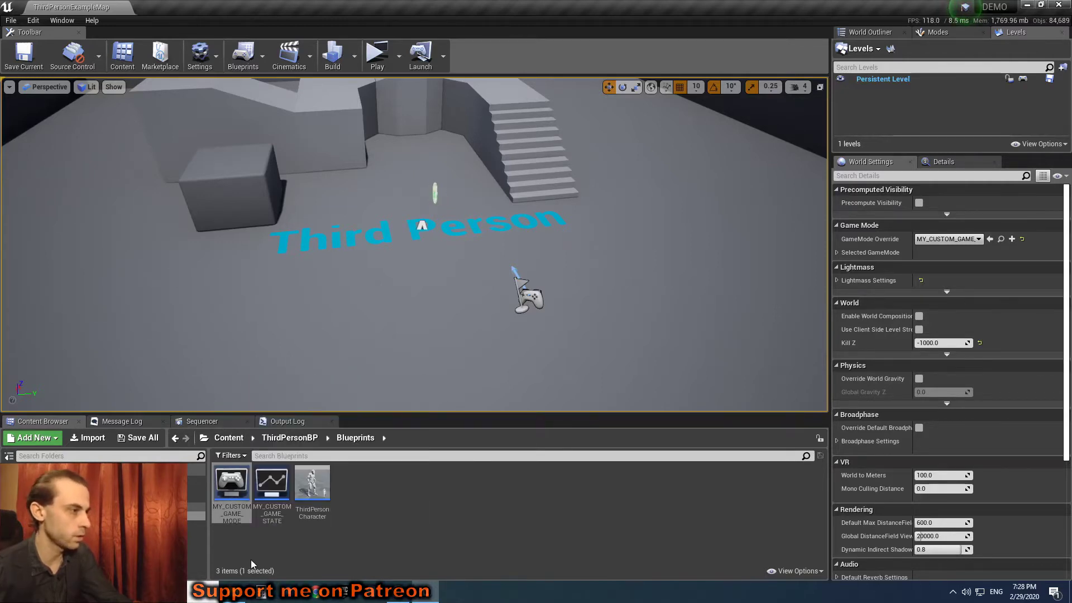
{"action": "double_click", "coordinate": [231, 506]}
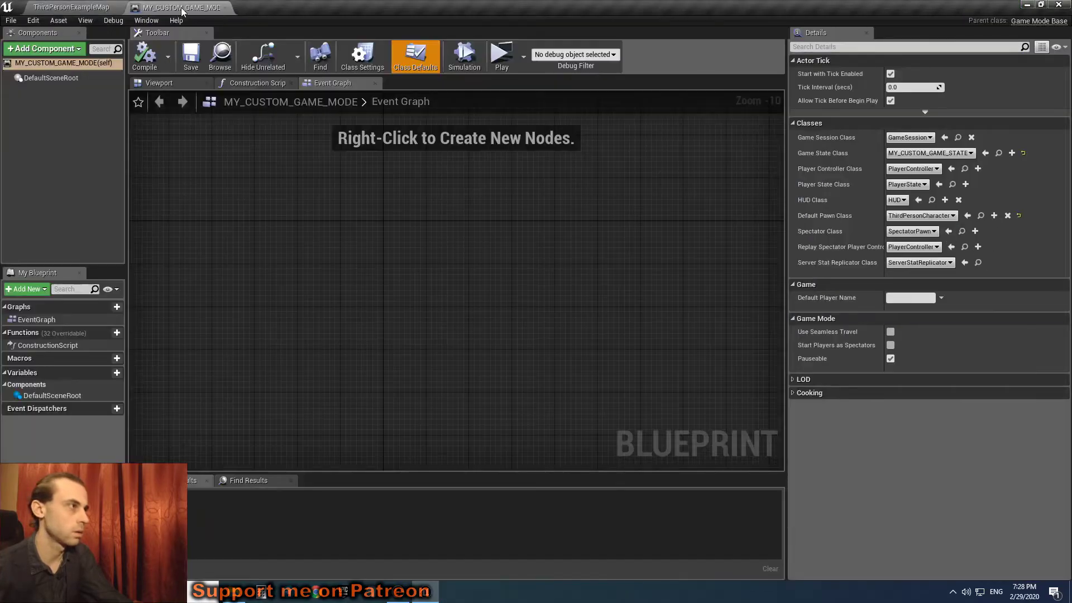
{"action": "left_click", "coordinate": [83, 7]}
Inspect the ThirdPersonCharacter event graph, close it, and reopen MY_CUSTOM_GAME_MODE.
{"action": "double_click", "coordinate": [311, 485]}
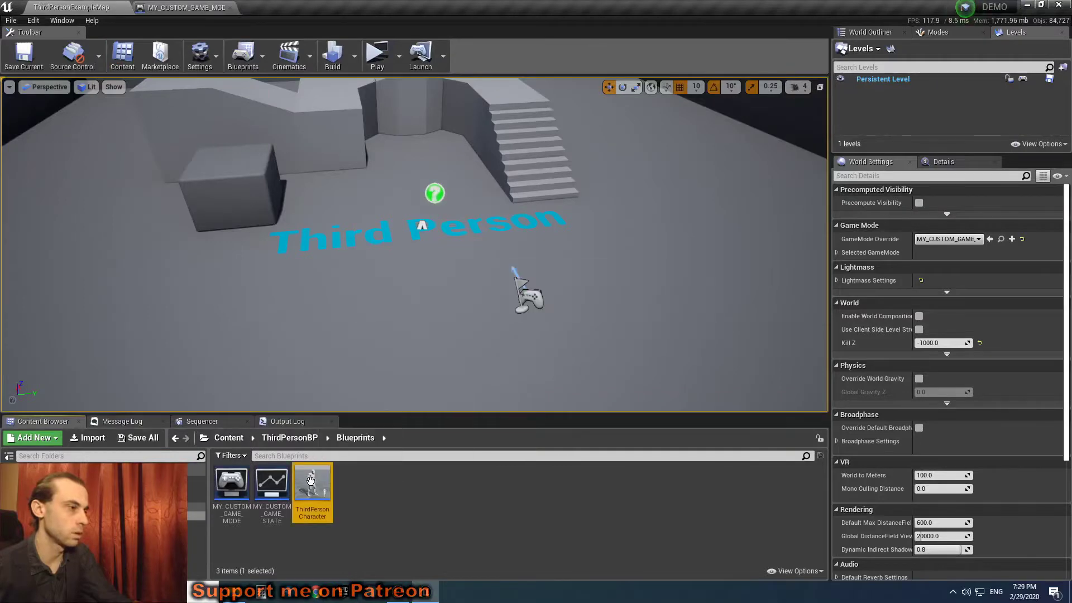
{"action": "scroll", "coordinate": [476, 243], "scroll_direction": "up", "scroll_amount": 2}
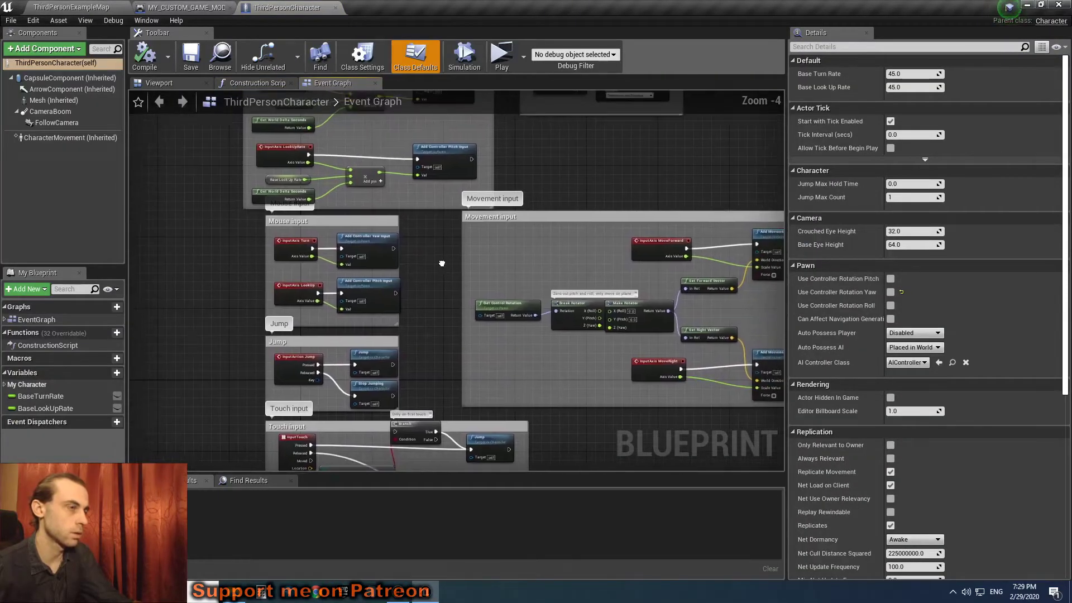
{"action": "scroll", "coordinate": [436, 267], "scroll_direction": "down", "scroll_amount": 1}
{"action": "mouse_move", "coordinate": [437, 267]}
{"action": "right_mouse_down"}
{"action": "mouse_move", "coordinate": [399, 291]}
{"action": "mouse_move", "coordinate": [446, 263]}
{"action": "right_mouse_up"}
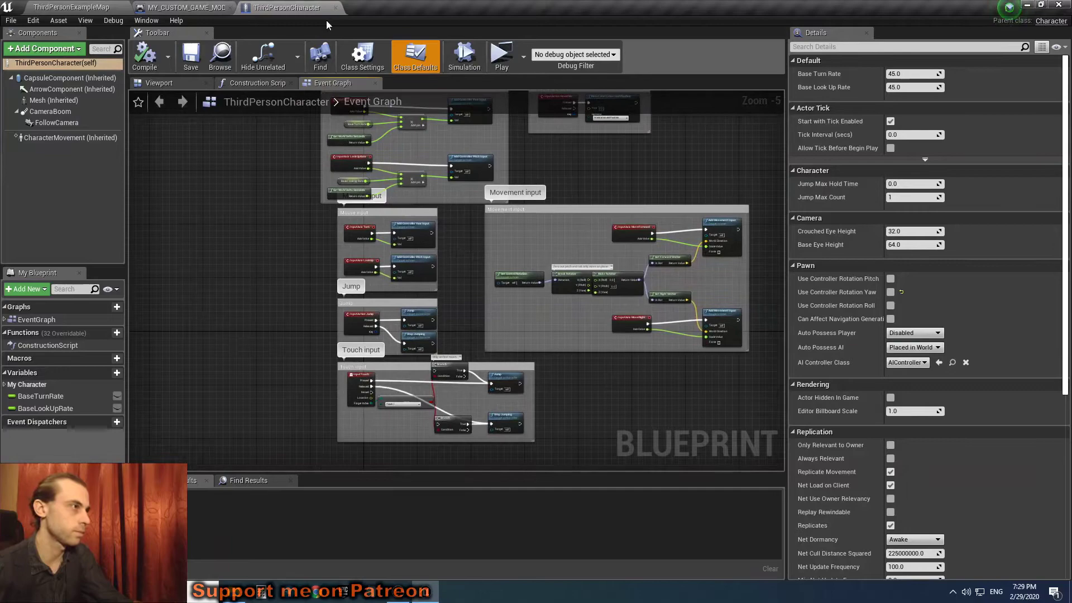
{"action": "left_click", "coordinate": [336, 7]}
{"action": "left_click", "coordinate": [91, 8]}
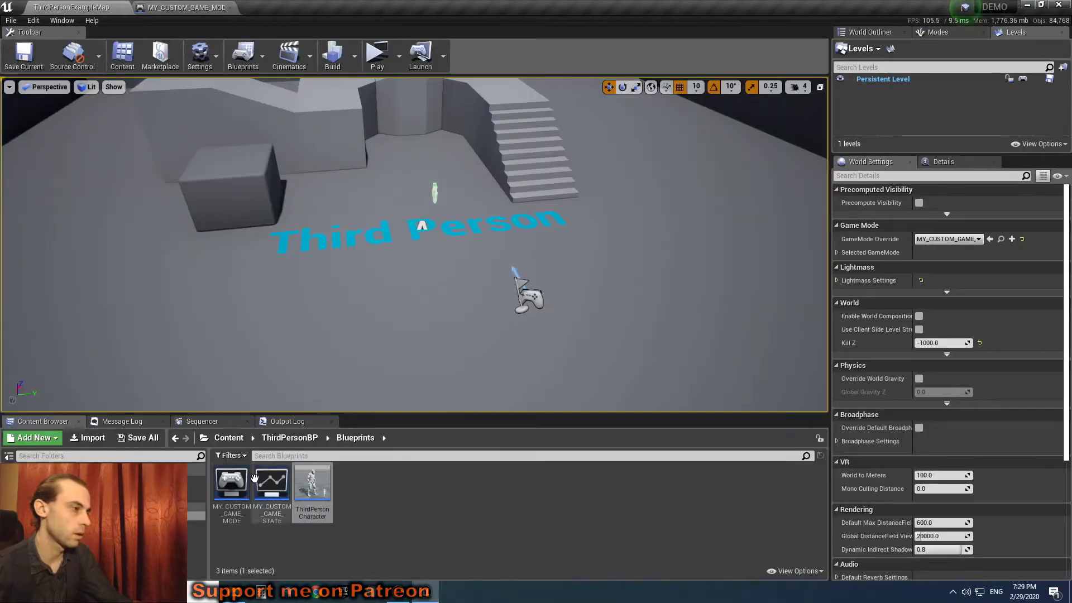
{"action": "double_click", "coordinate": [272, 503]}
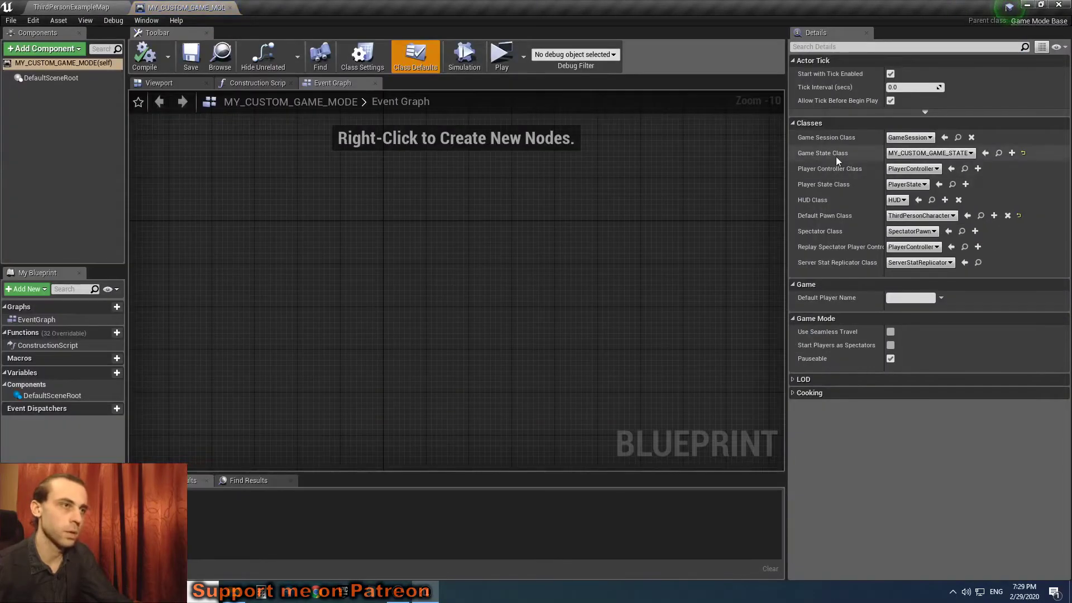
Open MY_CUSTOM_GAME_STATE from the Game State Class field, view its Event Graph, then return to ThirdPersonExampleMap.
{"action": "left_click", "coordinate": [999, 153]}
{"action": "double_click", "coordinate": [272, 487]}
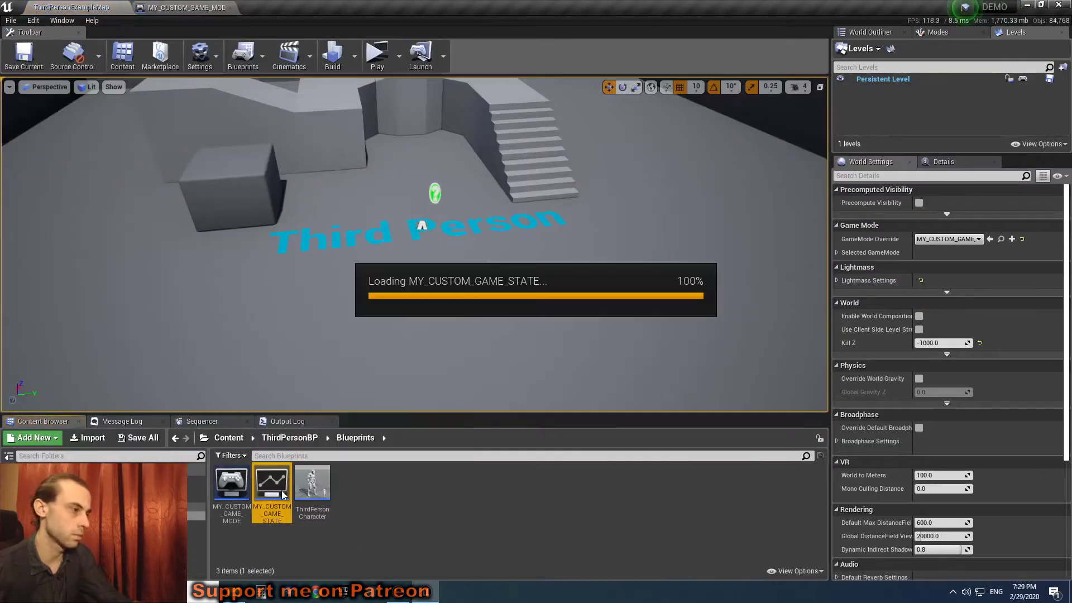
{"action": "left_click", "coordinate": [335, 82]}
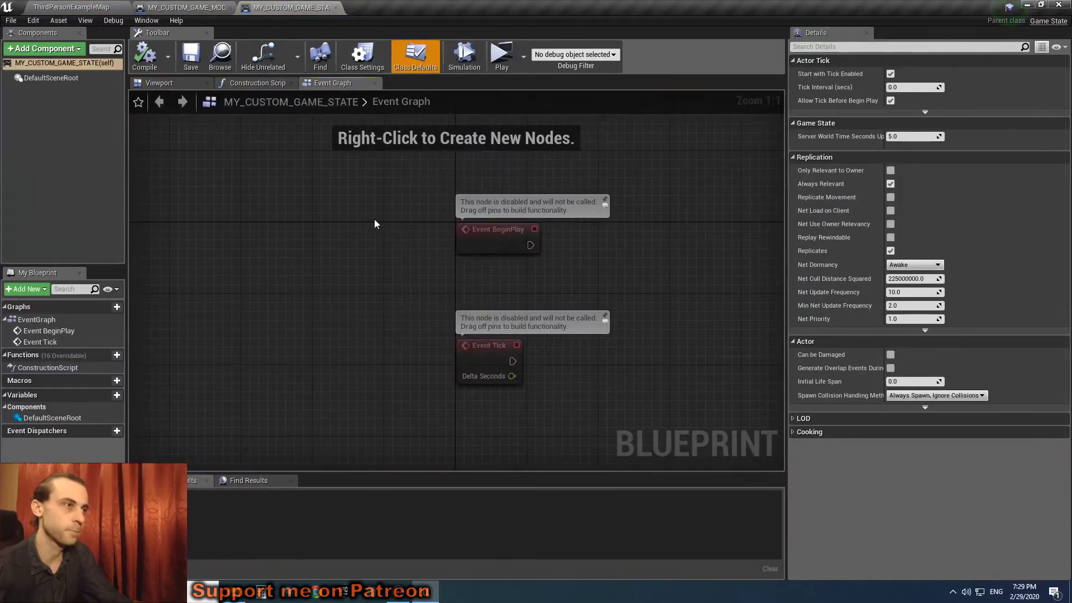
{"action": "left_click", "coordinate": [109, 9]}
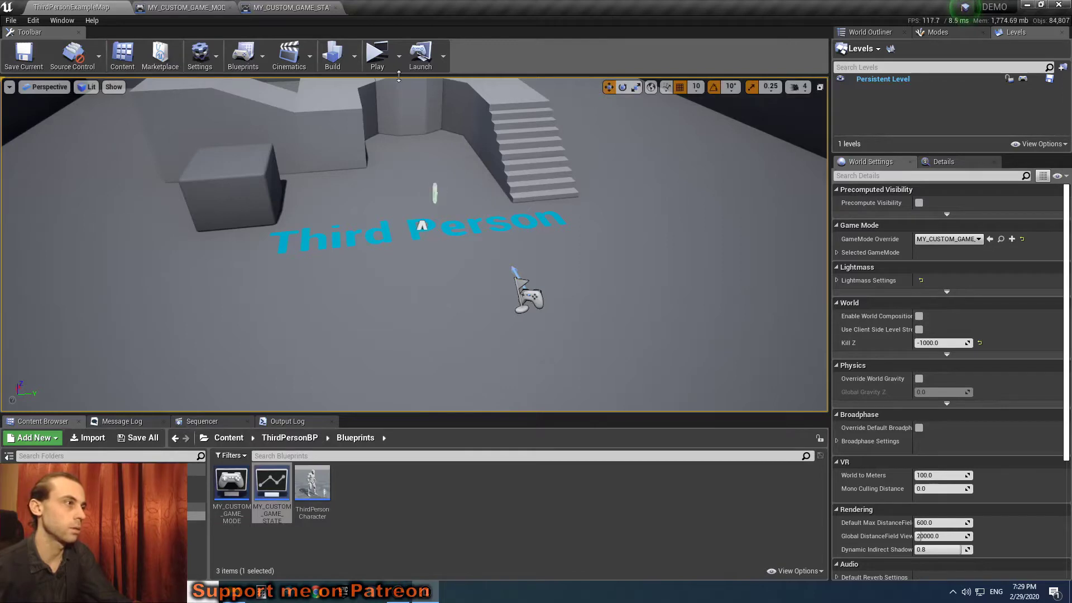
Play-test the map standalone, then as a two-player listen server with a client.
{"action": "left_click", "coordinate": [377, 61]}
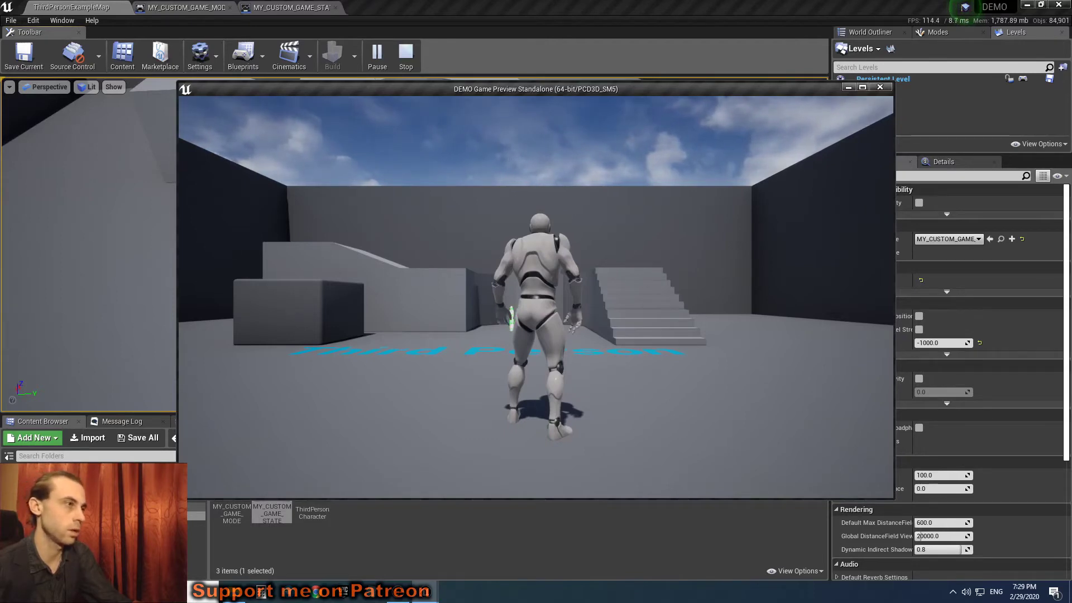
{"action": "key", "text": "Escape"}
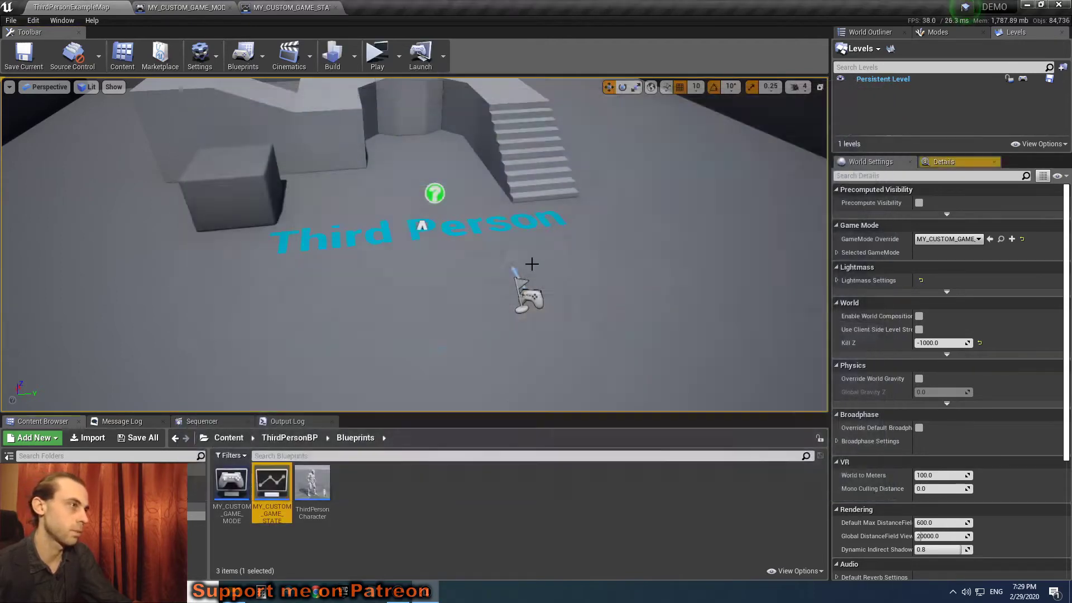
{"action": "left_click", "coordinate": [399, 58]}
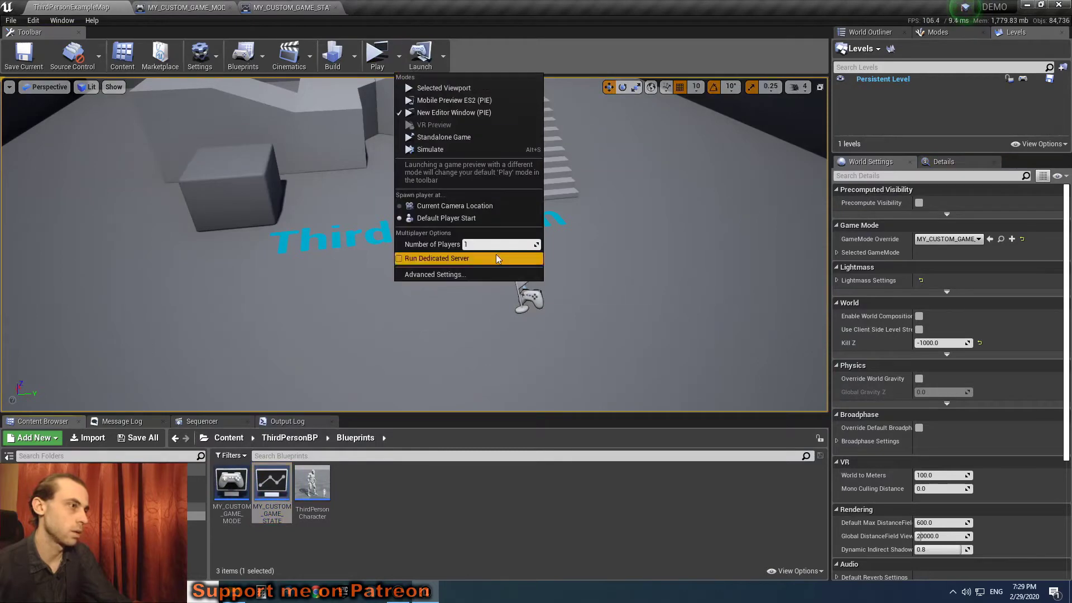
{"action": "left_click", "coordinate": [376, 56]}
{"action": "left_click", "coordinate": [376, 56]}
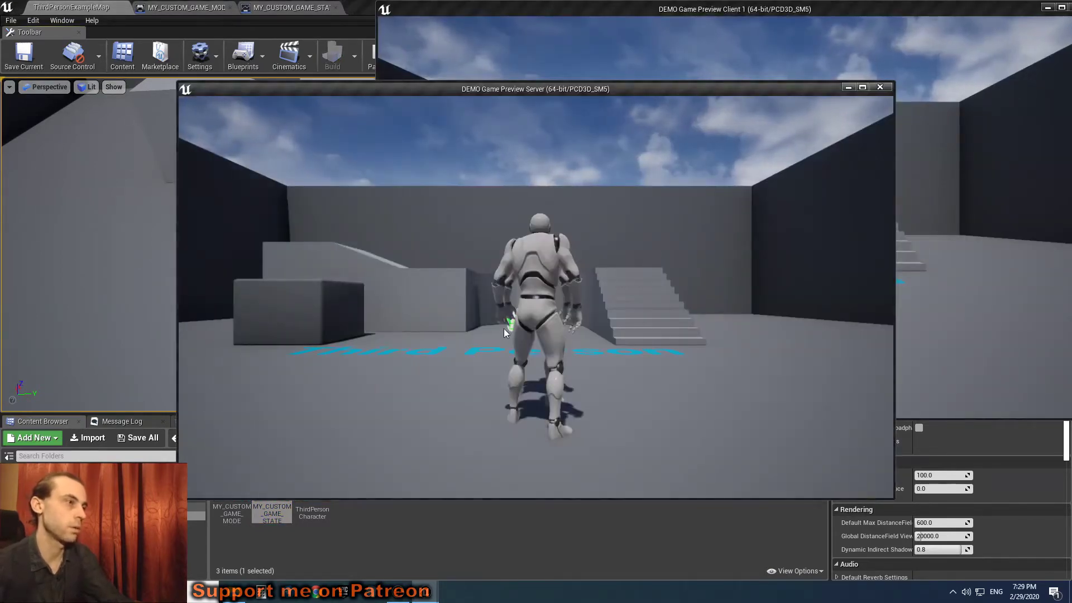
{"action": "left_click", "coordinate": [945, 264]}
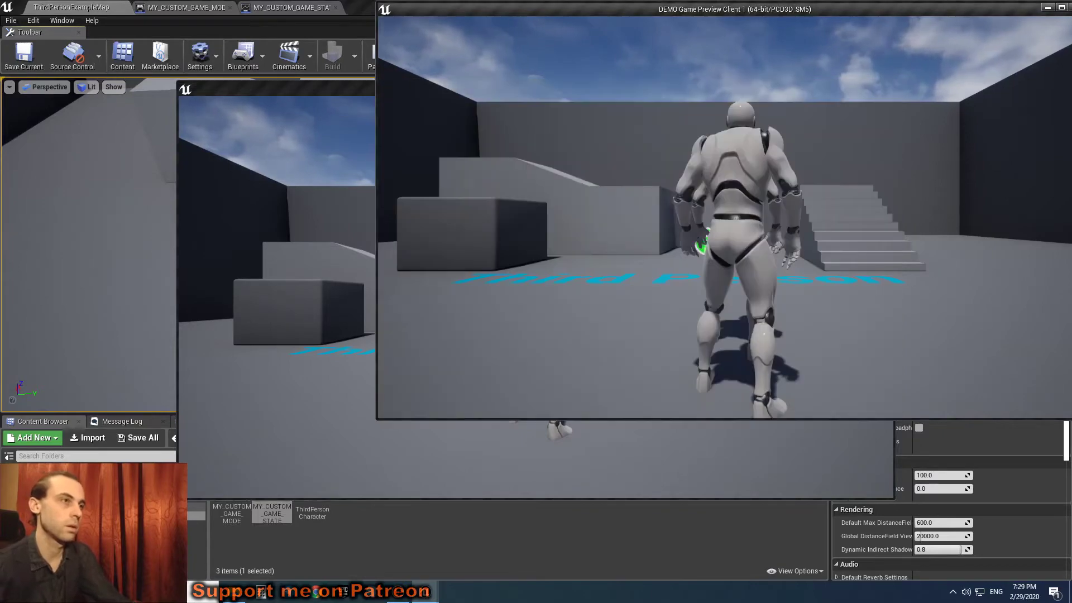
{"action": "key", "text": "Escape"}
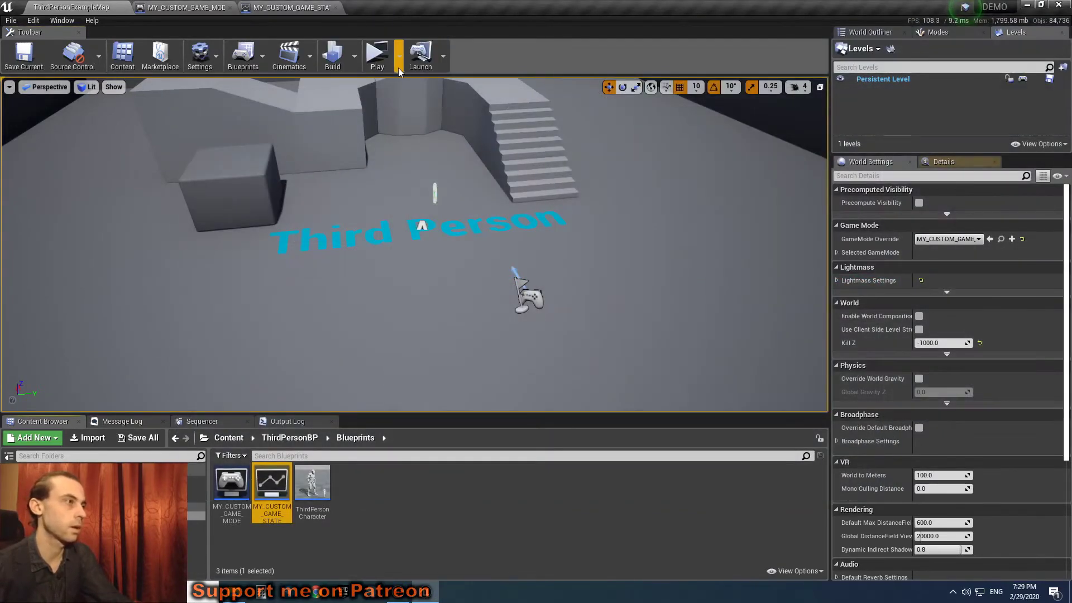
Enable Run Dedicated Server and play-test with two clients.
{"action": "left_click", "coordinate": [397, 66]}
{"action": "left_click", "coordinate": [399, 258]}
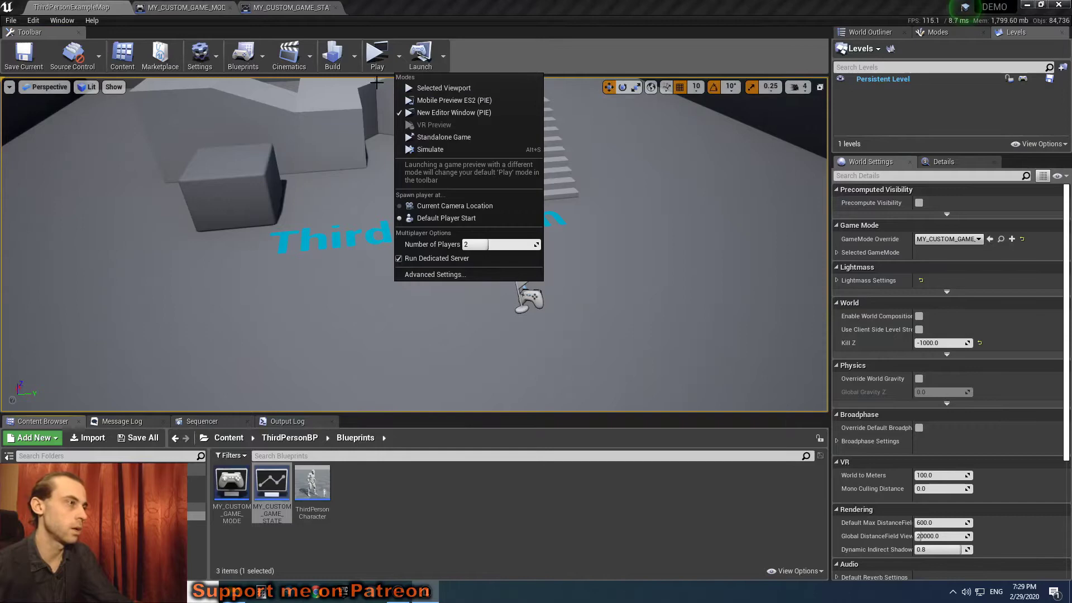
{"action": "left_click", "coordinate": [376, 56]}
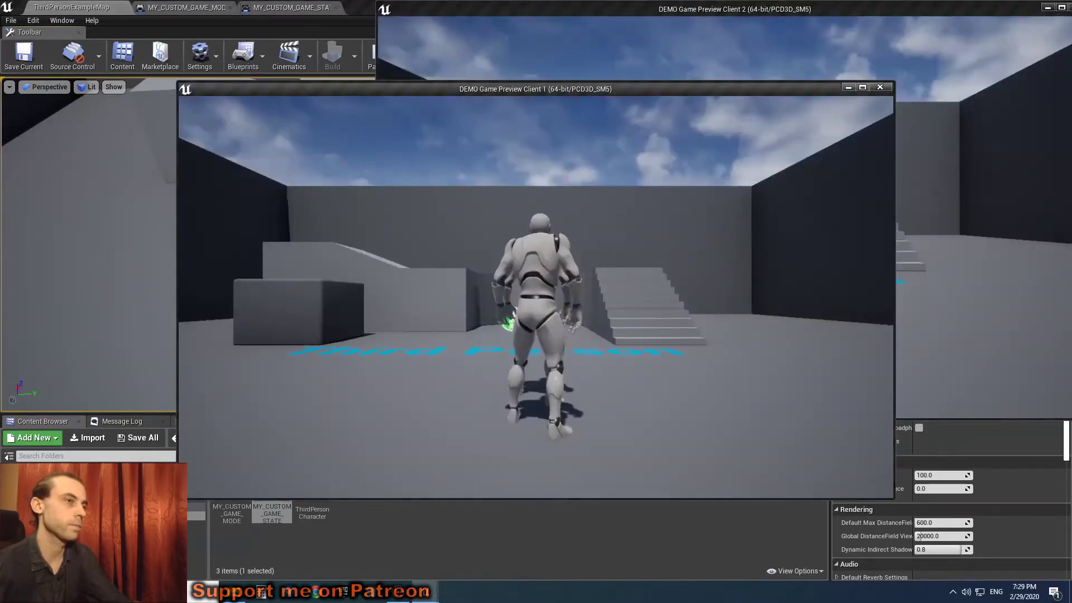
{"action": "left_click", "coordinate": [932, 300]}
{"action": "key", "text": "Escape"}
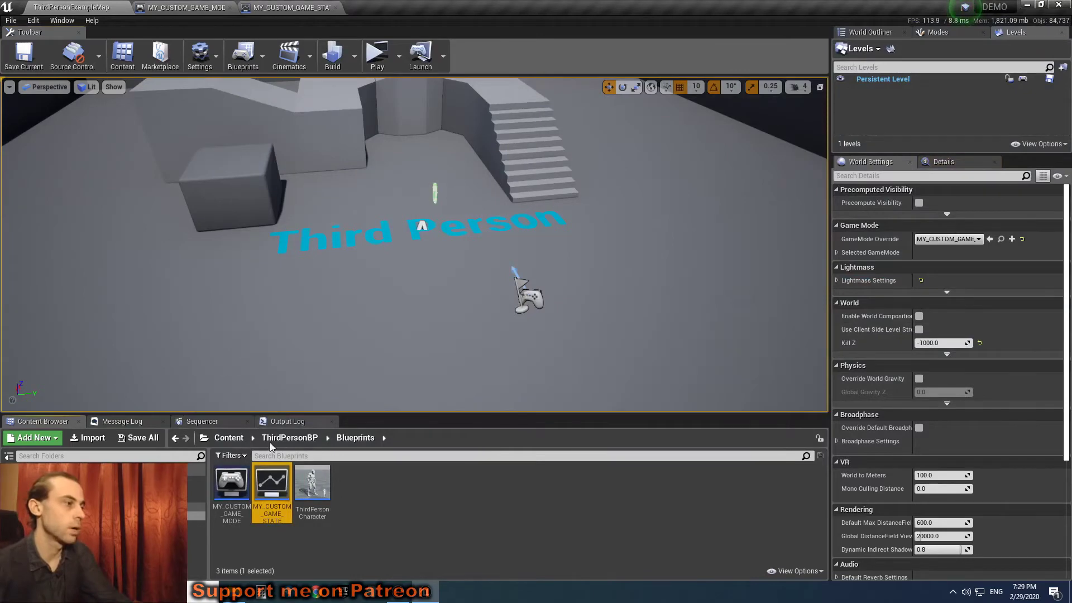
Set MY_CUSTOM_GAME_MODE's Game State Class back to GameStateBase and save it.
{"action": "double_click", "coordinate": [230, 485]}
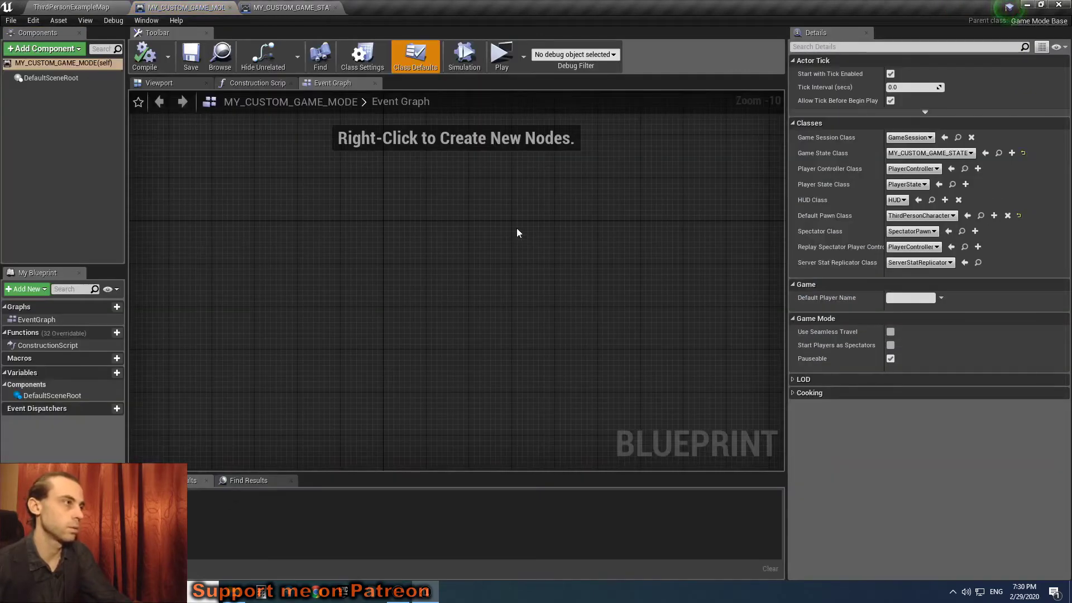
{"action": "left_click", "coordinate": [928, 153]}
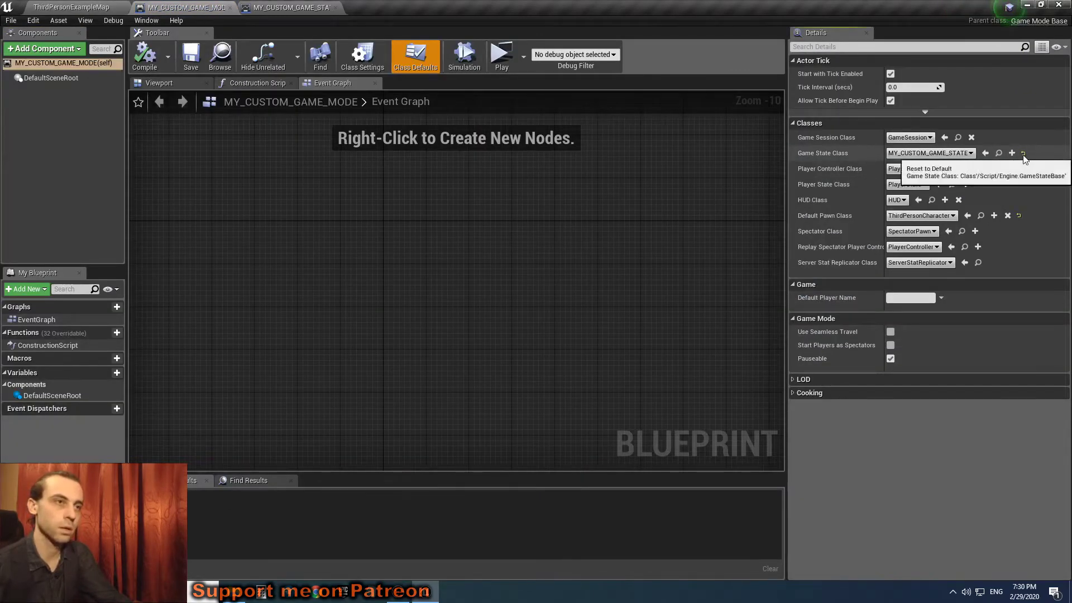
{"action": "left_click", "coordinate": [922, 168]}
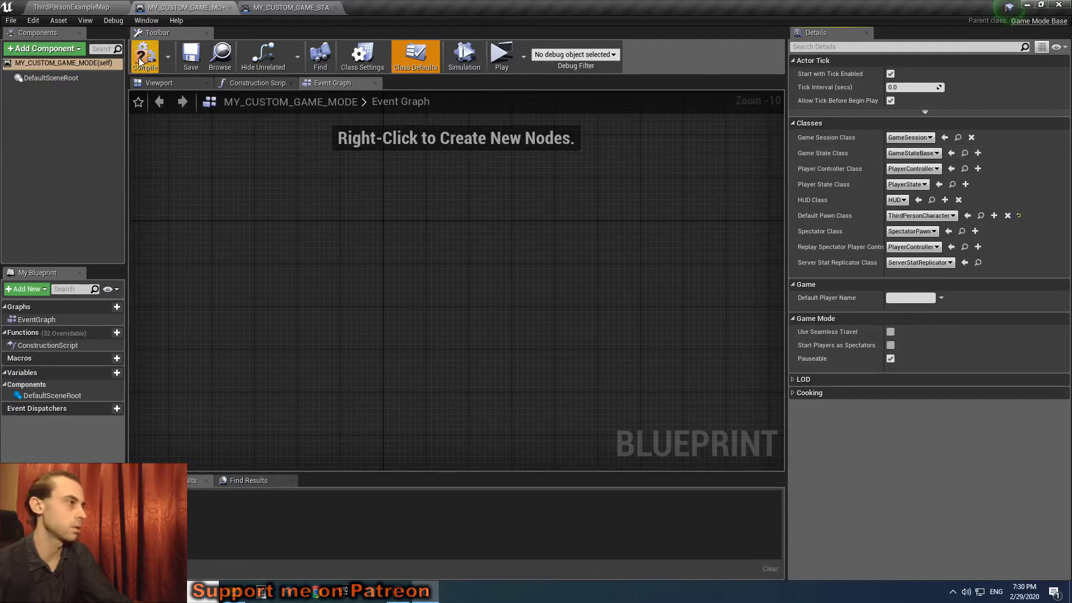
{"action": "left_click", "coordinate": [191, 56]}
{"action": "left_click", "coordinate": [85, 7]}
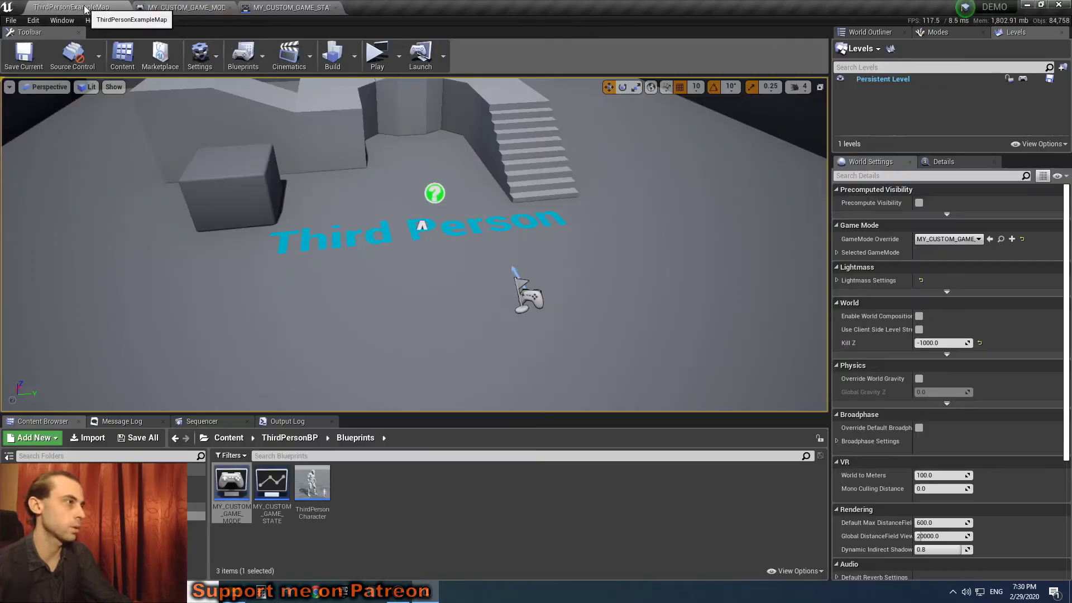
Play-test with two clients, running the second client's character forward.
{"action": "left_click", "coordinate": [378, 54]}
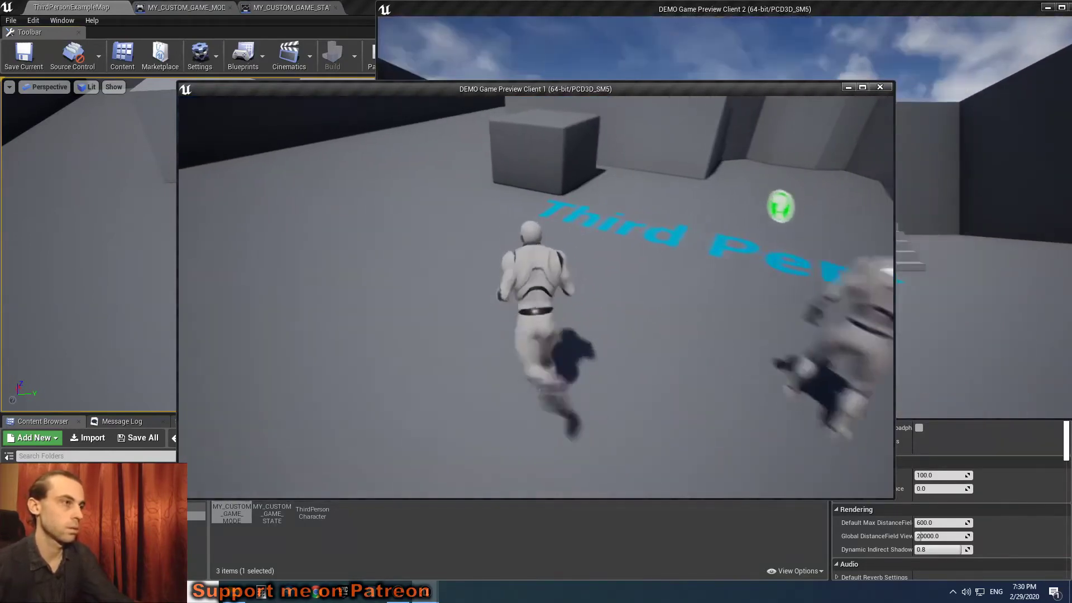
{"action": "key", "text": "alt+Tab"}
{"action": "key", "text": "w"}
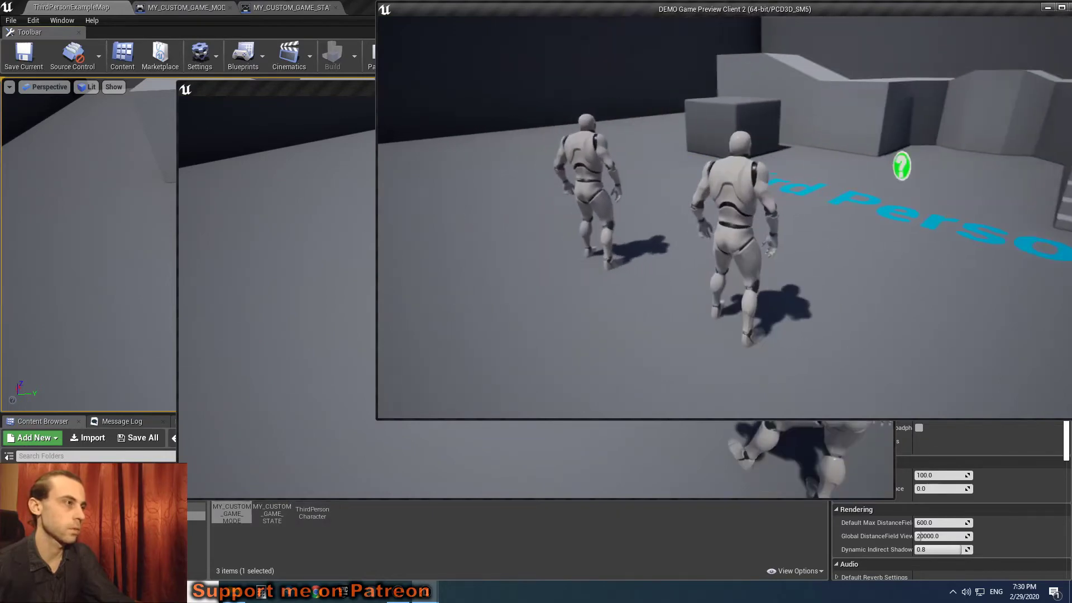
{"action": "key", "text": "Escape"}
Play-test with a listen server instead of a dedicated one, then as a Standalone Game.
{"action": "left_click", "coordinate": [399, 60]}
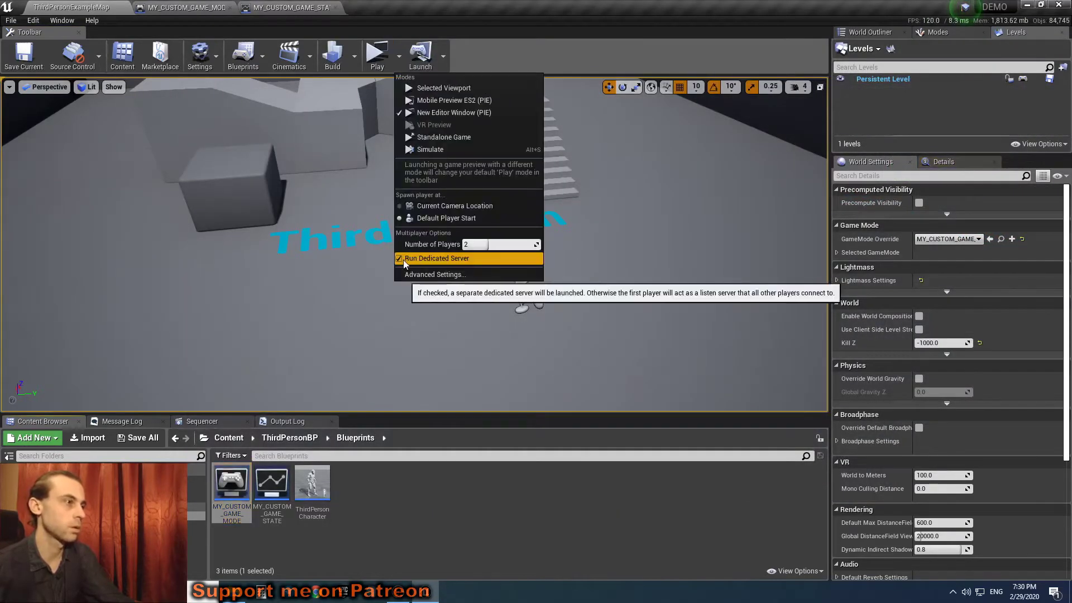
{"action": "left_click", "coordinate": [398, 113]}
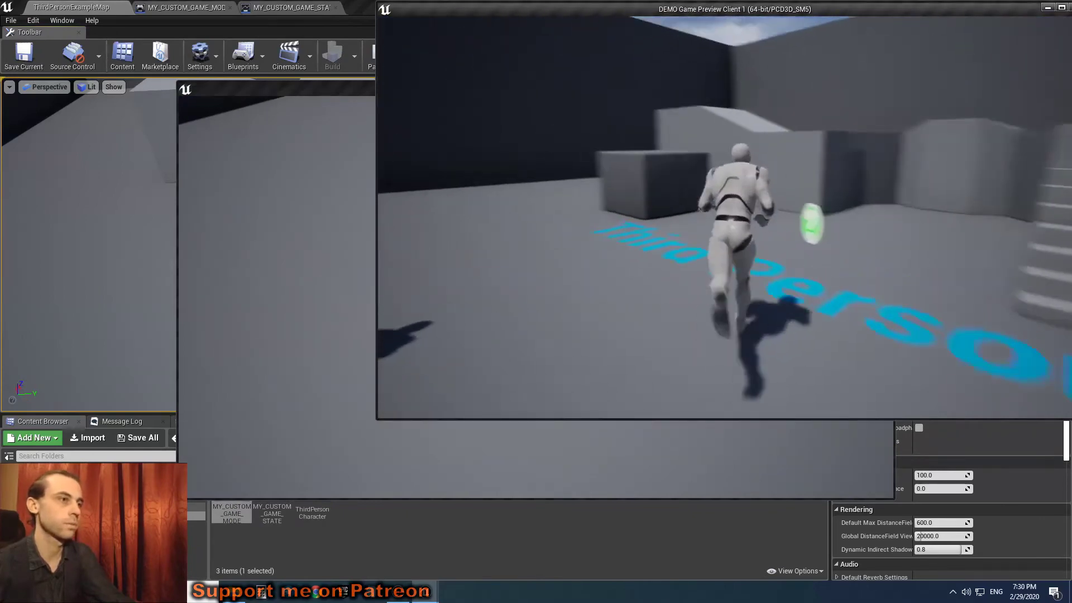
{"action": "key", "text": "Escape"}
{"action": "left_click", "coordinate": [399, 63]}
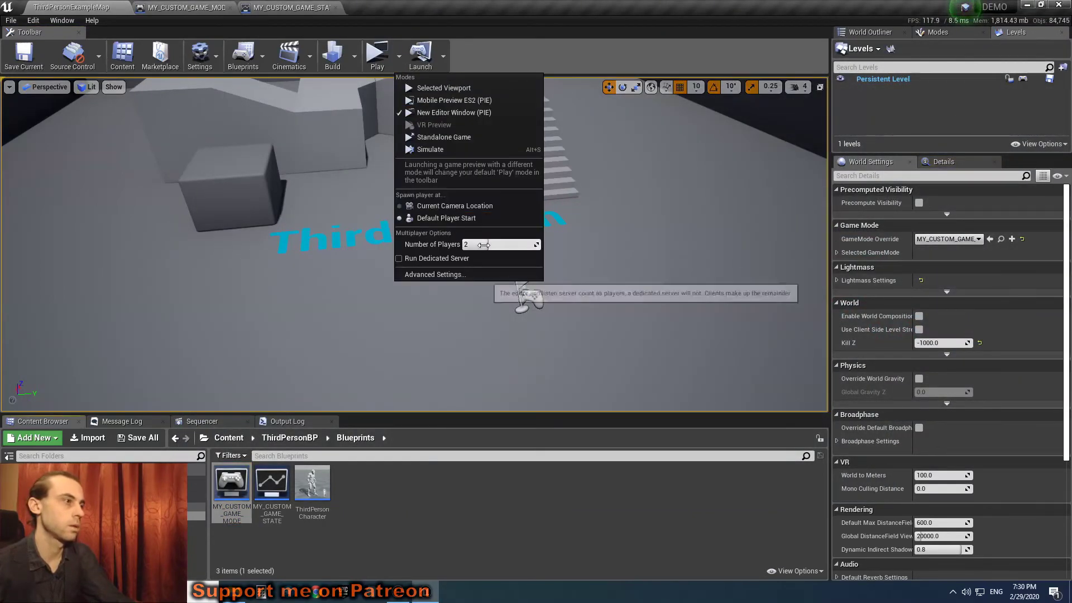
{"action": "left_click", "coordinate": [444, 137]}
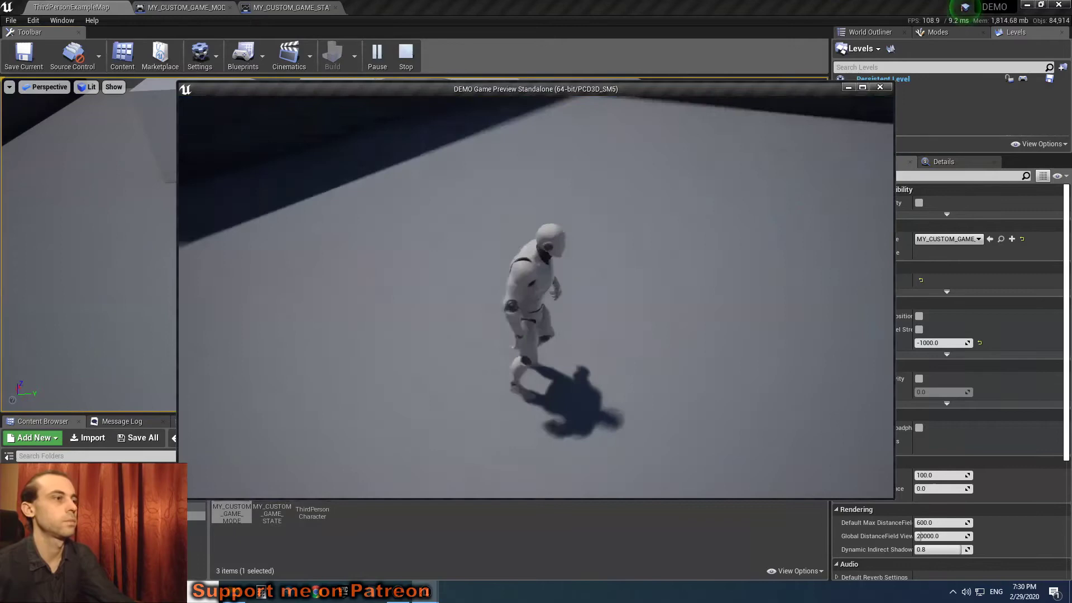
{"action": "key", "text": "Escape"}
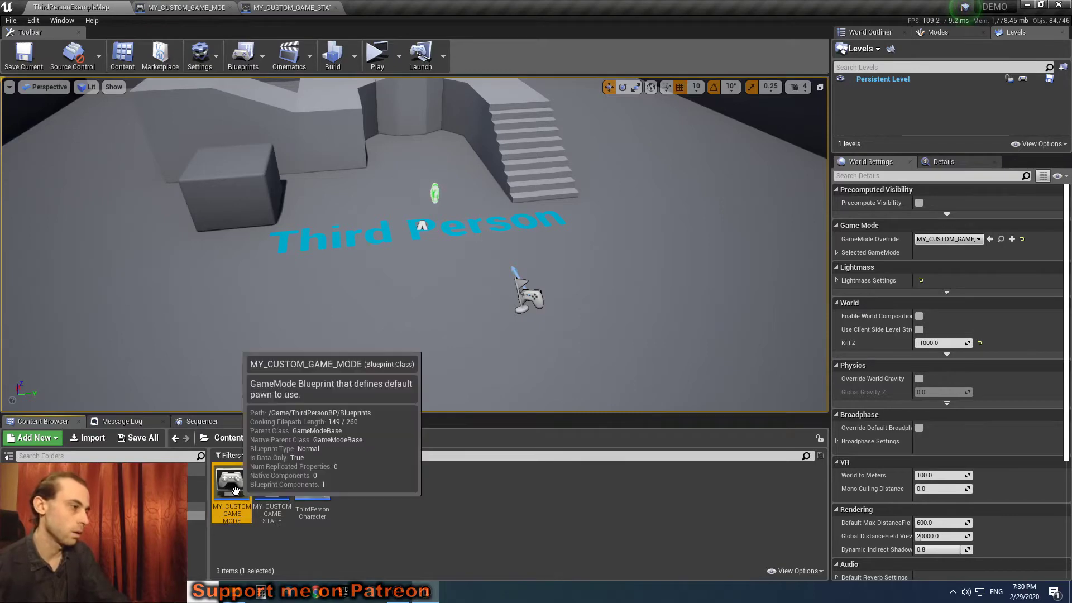
Start a new Blueprint Class and search the parent classes for 'game mo'.
{"action": "left_click", "coordinate": [379, 485]}
{"action": "right_click", "coordinate": [378, 485]}
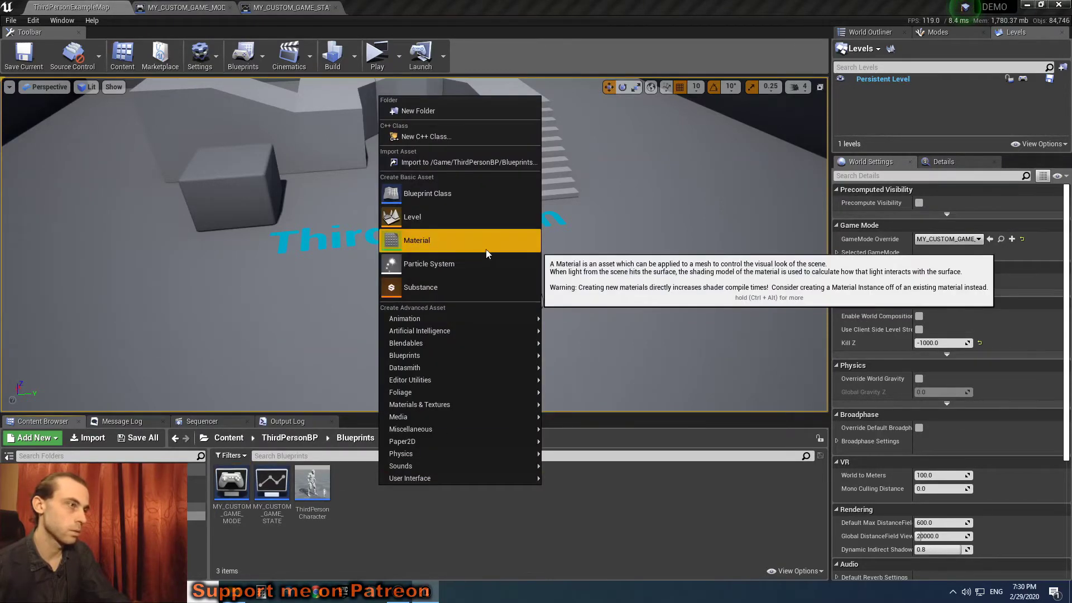
{"action": "left_click", "coordinate": [454, 194]}
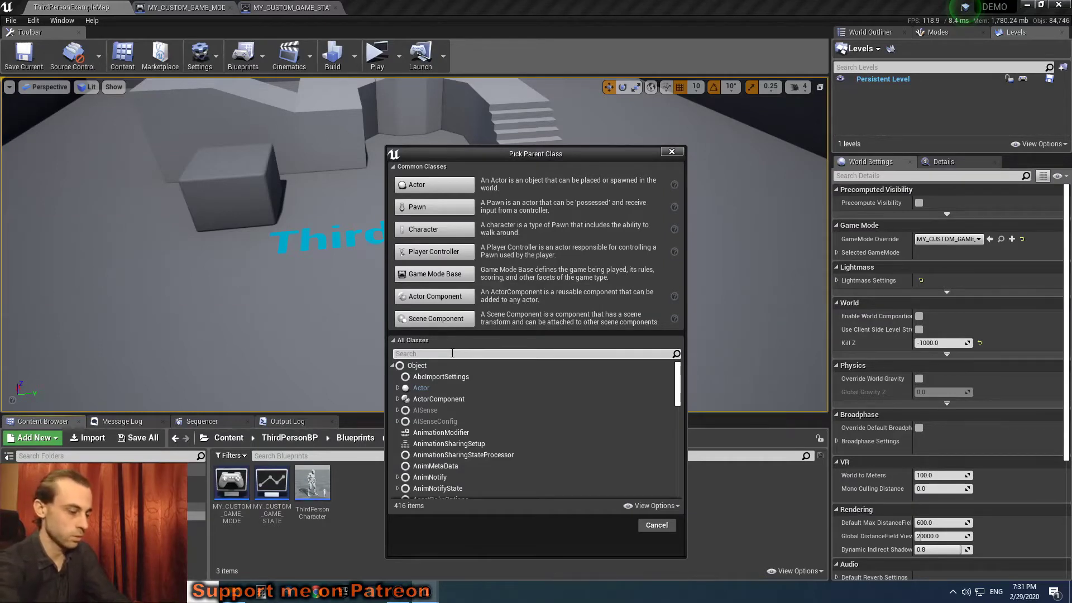
{"action": "left_click", "coordinate": [452, 354]}
{"action": "type", "text": "game"}
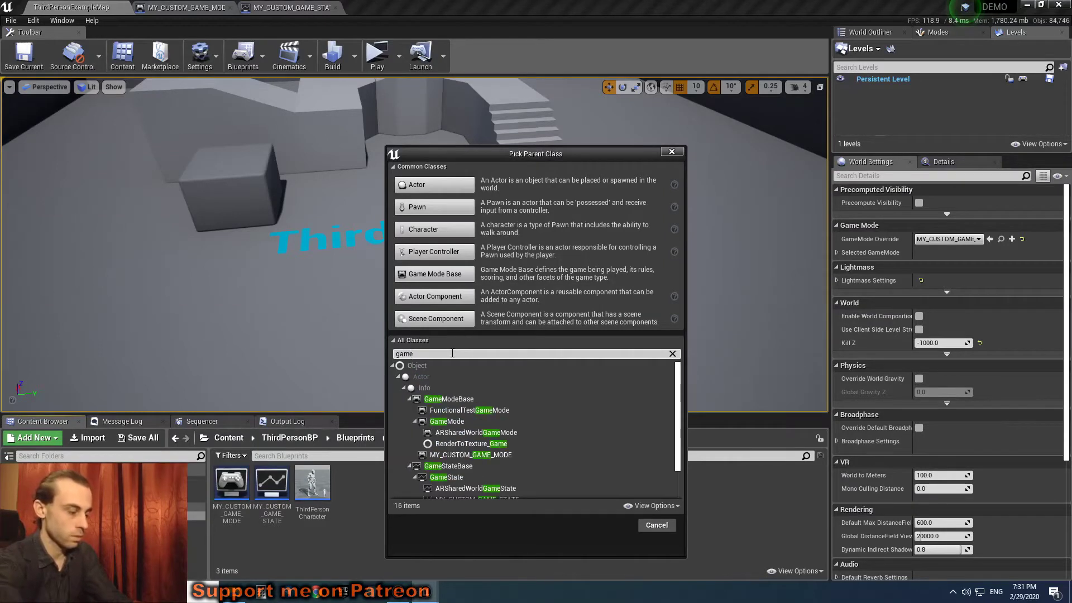
{"action": "type", "text": " mode"}
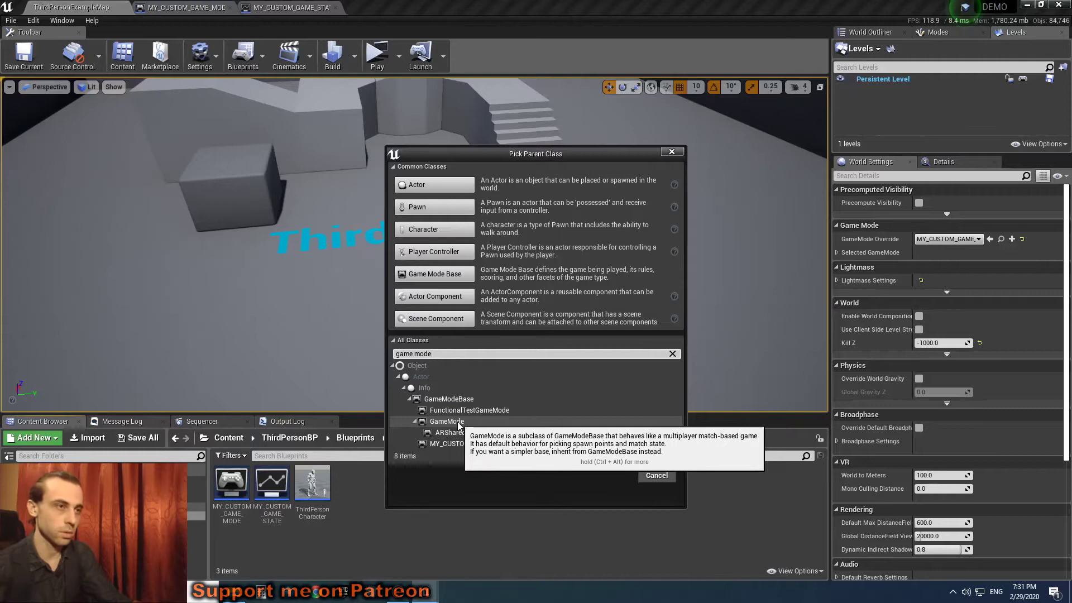
Change the search to 'game state', cancel, and open MY_CUSTOM_GAME_MODE.
{"action": "left_click_drag", "start_coordinate": [416, 353], "coordinate": [502, 357]}
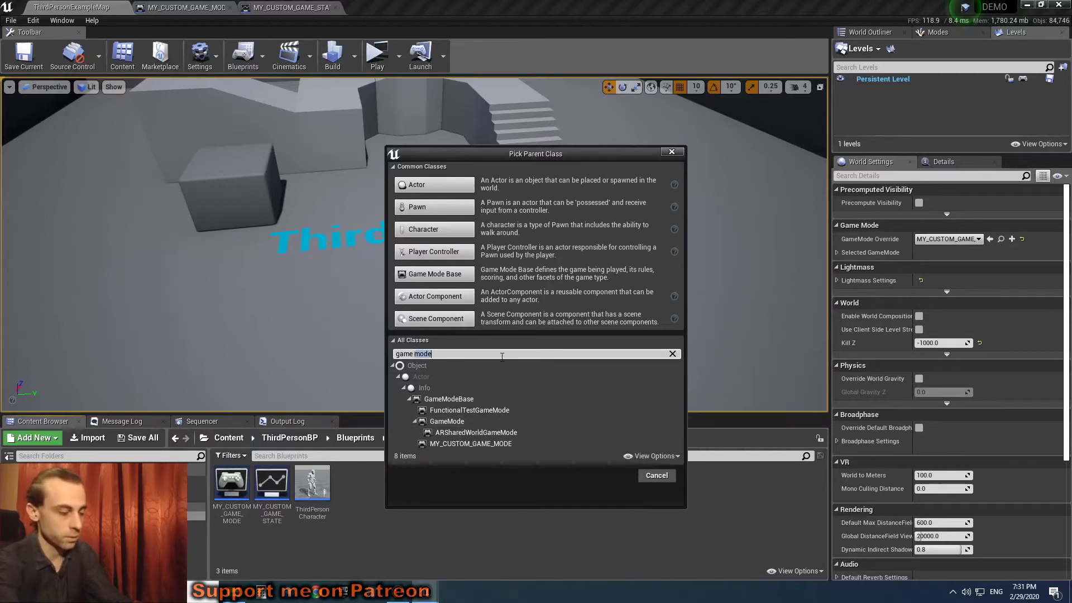
{"action": "type", "text": "state"}
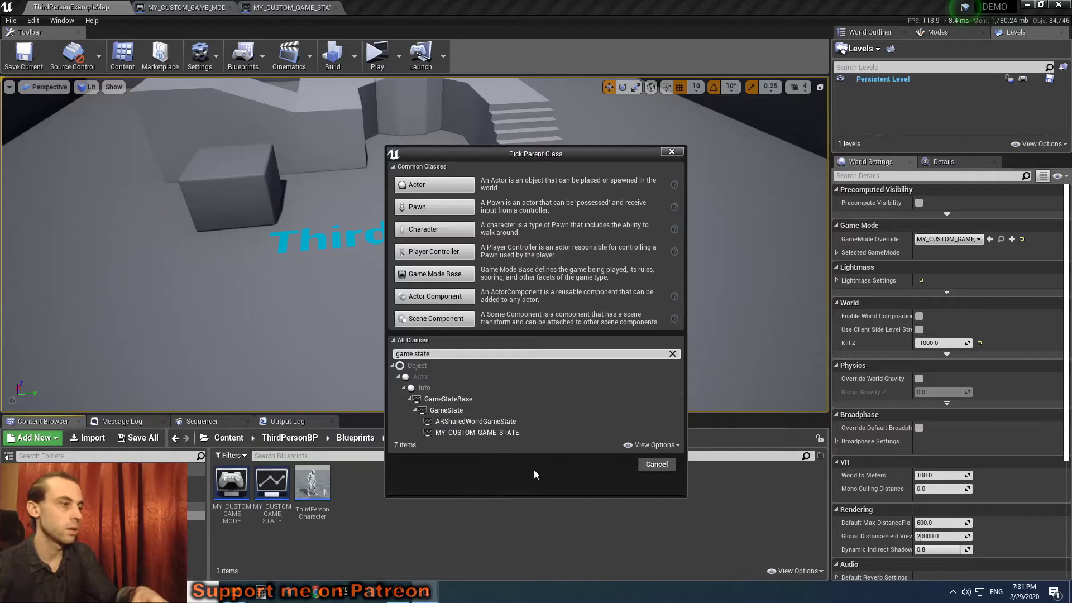
{"action": "left_click", "coordinate": [657, 465]}
{"action": "double_click", "coordinate": [232, 483]}
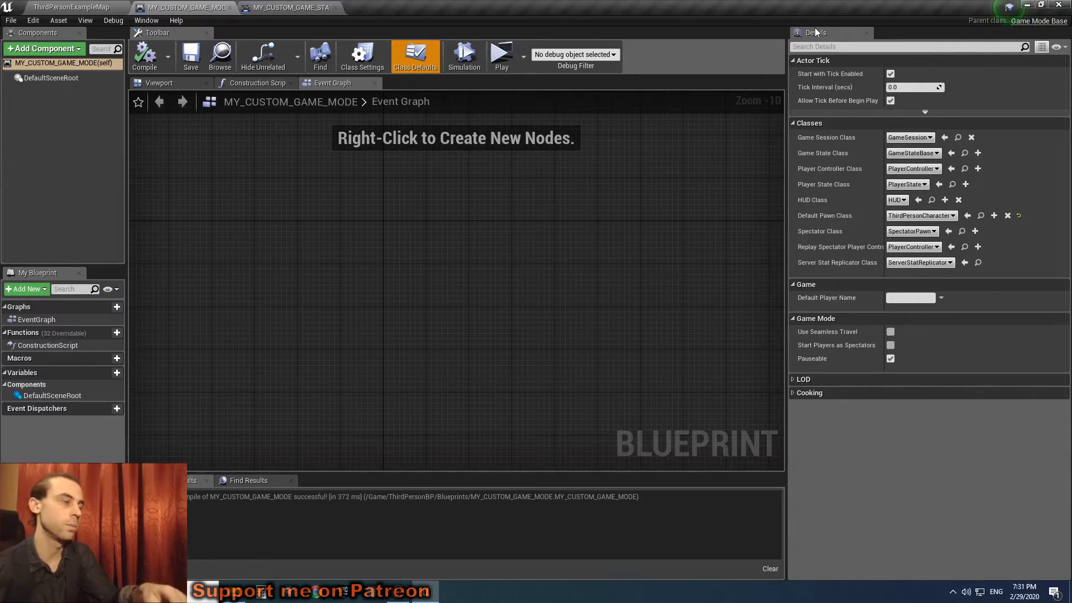
Check MY_CUSTOM_GAME_STATE's parent class is Game State, then return to the map and deselect it.
{"action": "left_click", "coordinate": [72, 6]}
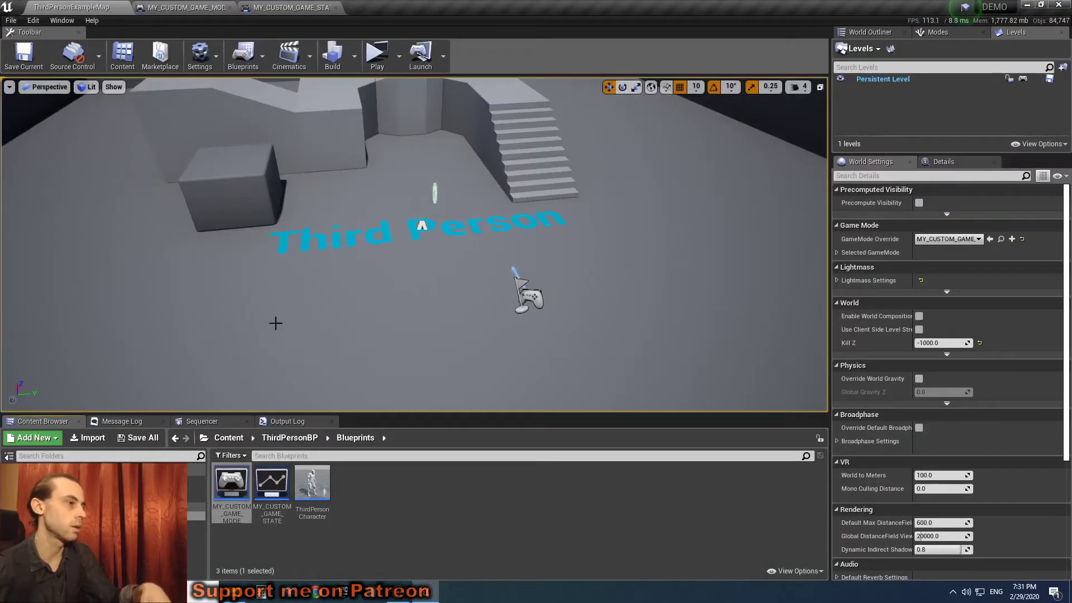
{"action": "double_click", "coordinate": [279, 487]}
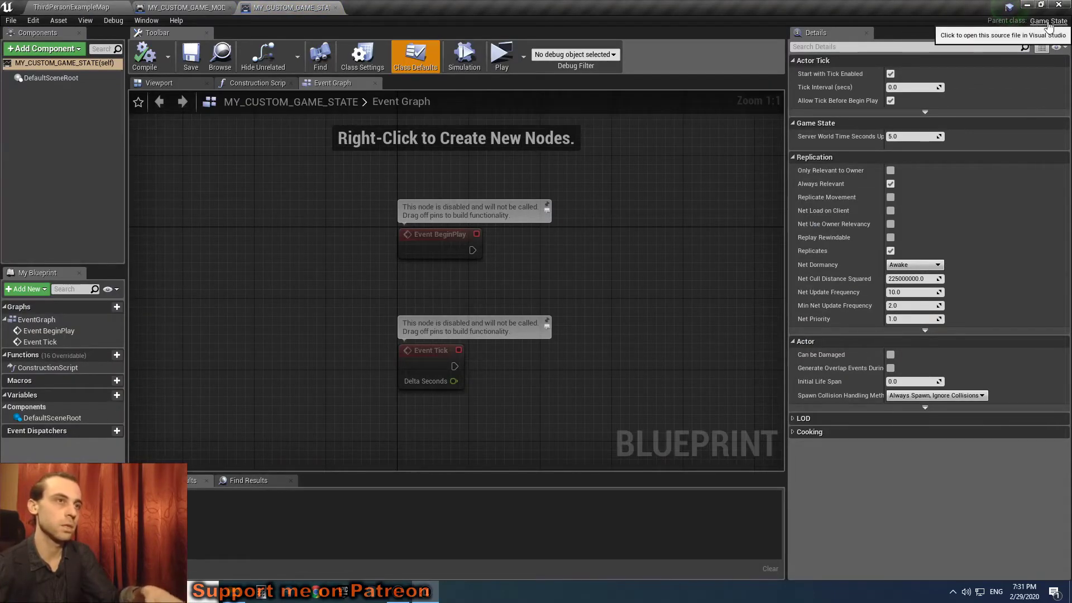
{"action": "left_click", "coordinate": [71, 7]}
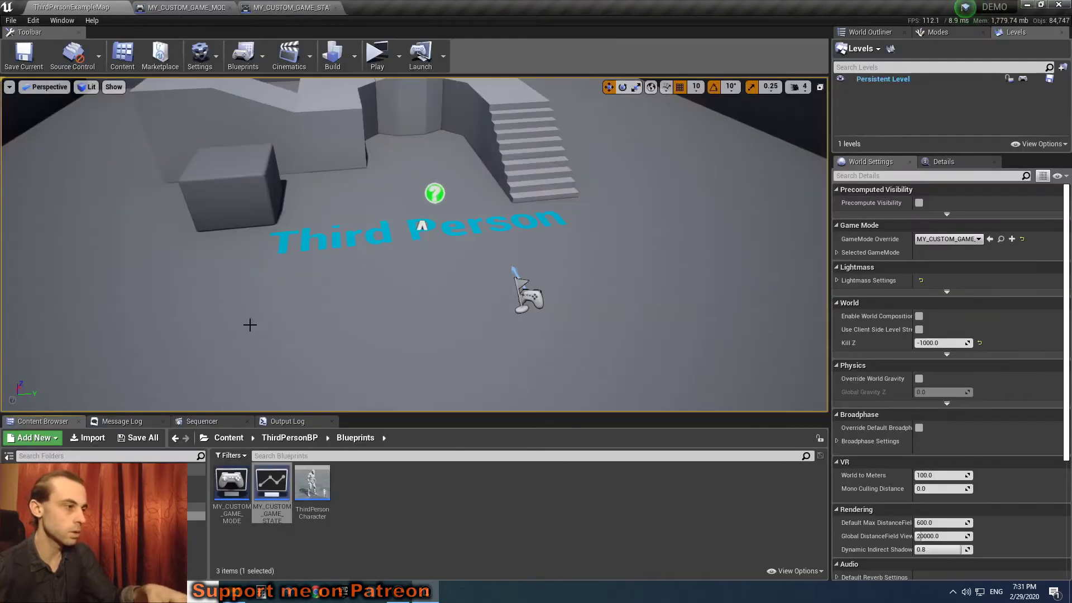
{"action": "left_click", "coordinate": [364, 487]}
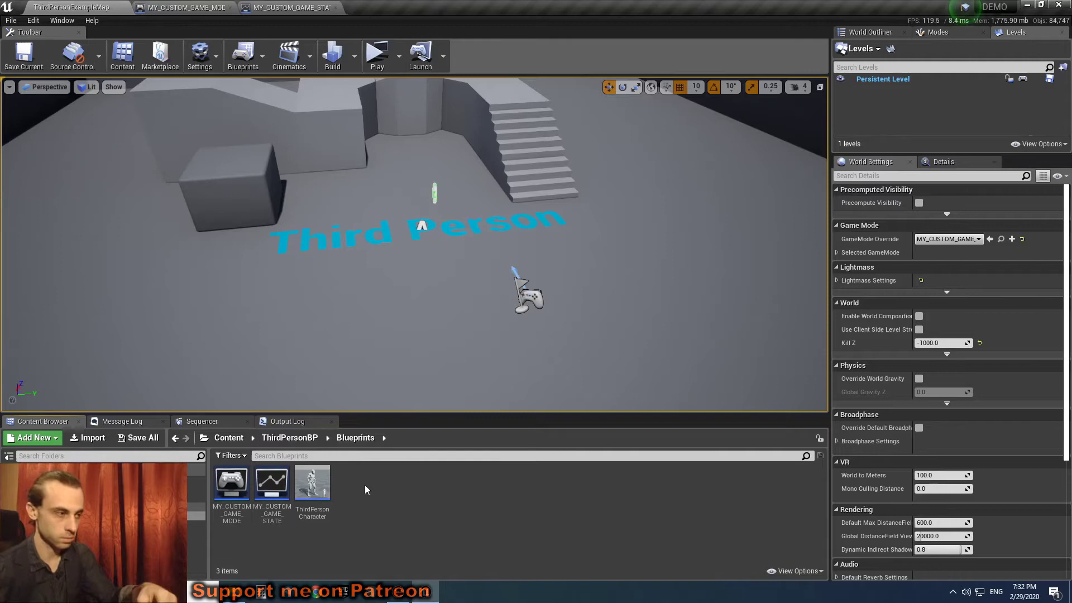
Create a Blueprint Class with parent GameStateBase named GAME_STATE_BAAAAAASE.
{"action": "right_click", "coordinate": [365, 484]}
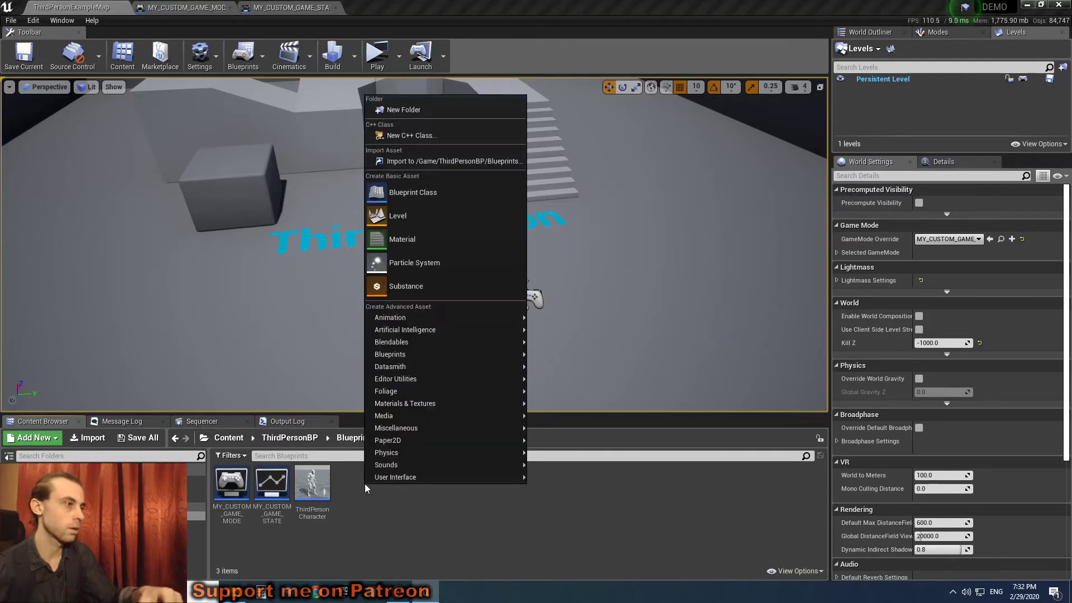
{"action": "left_click", "coordinate": [416, 197]}
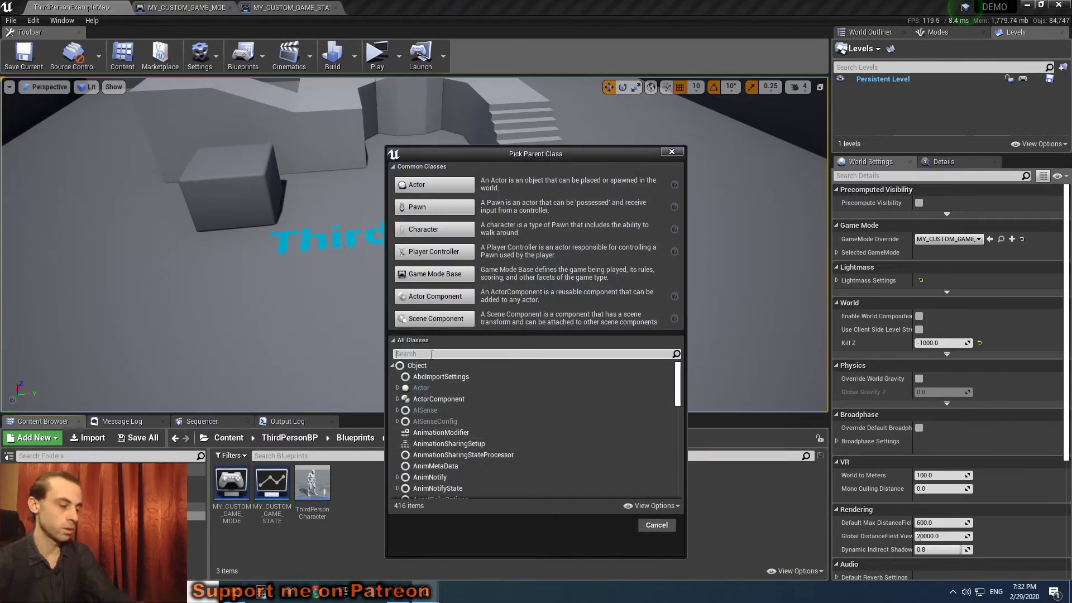
{"action": "type", "text": "game state"}
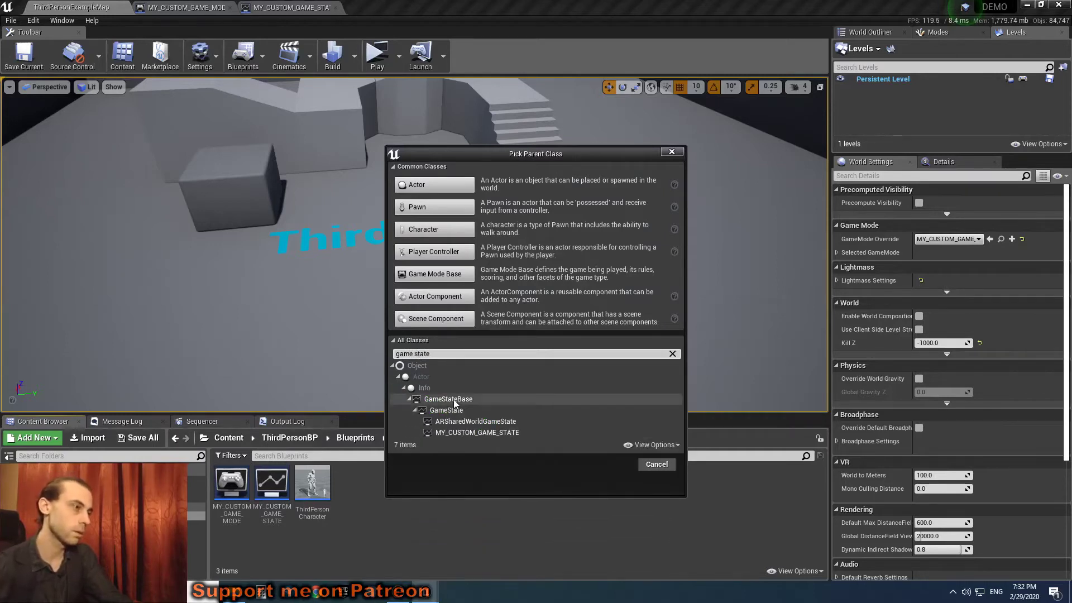
{"action": "left_click", "coordinate": [453, 399]}
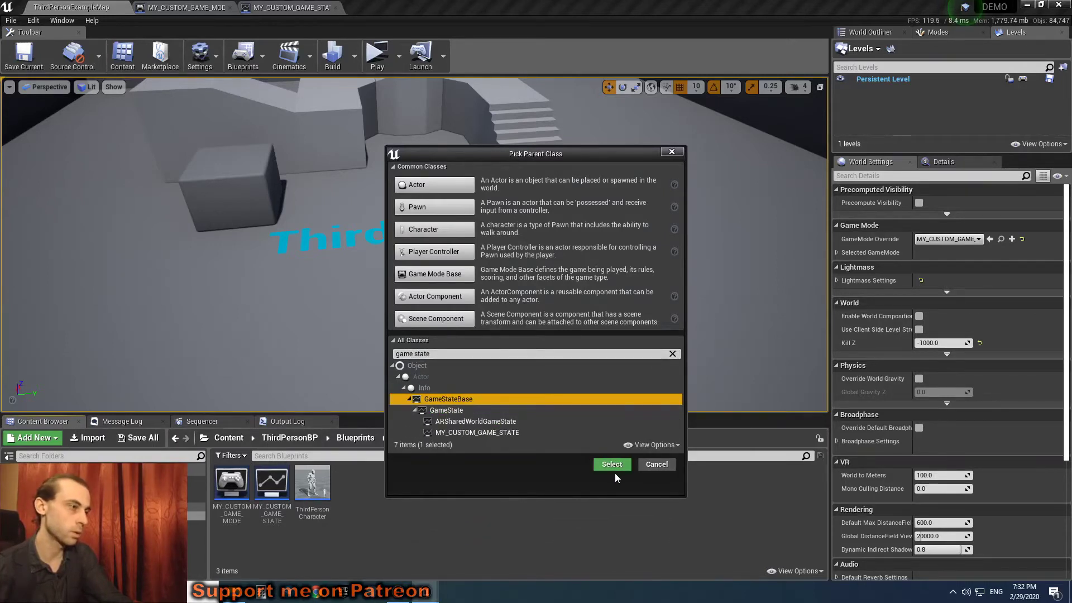
{"action": "left_click", "coordinate": [612, 464]}
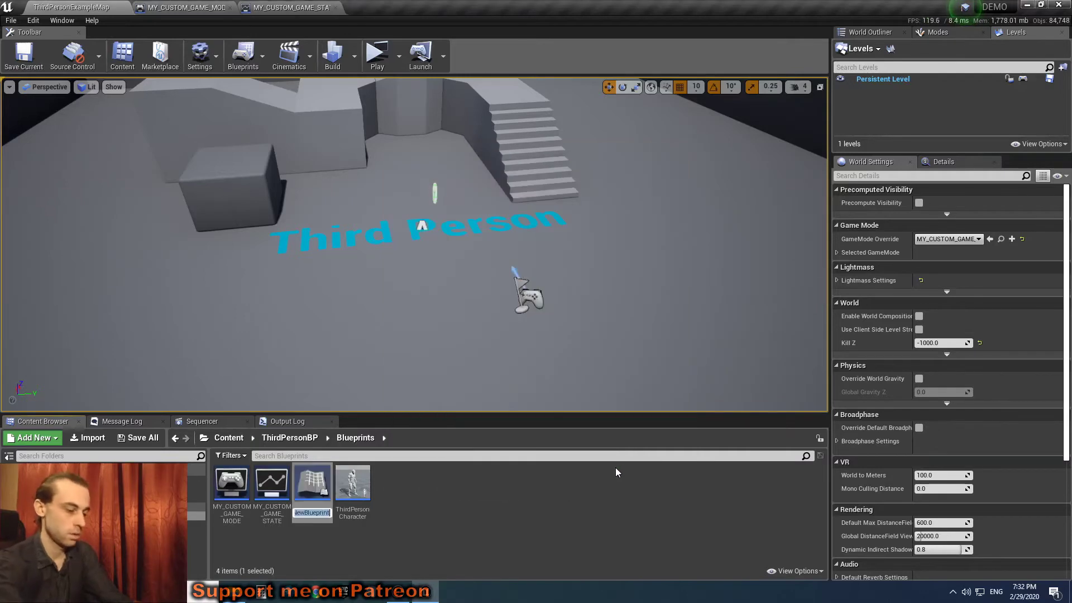
{"action": "type", "text": "GA"}
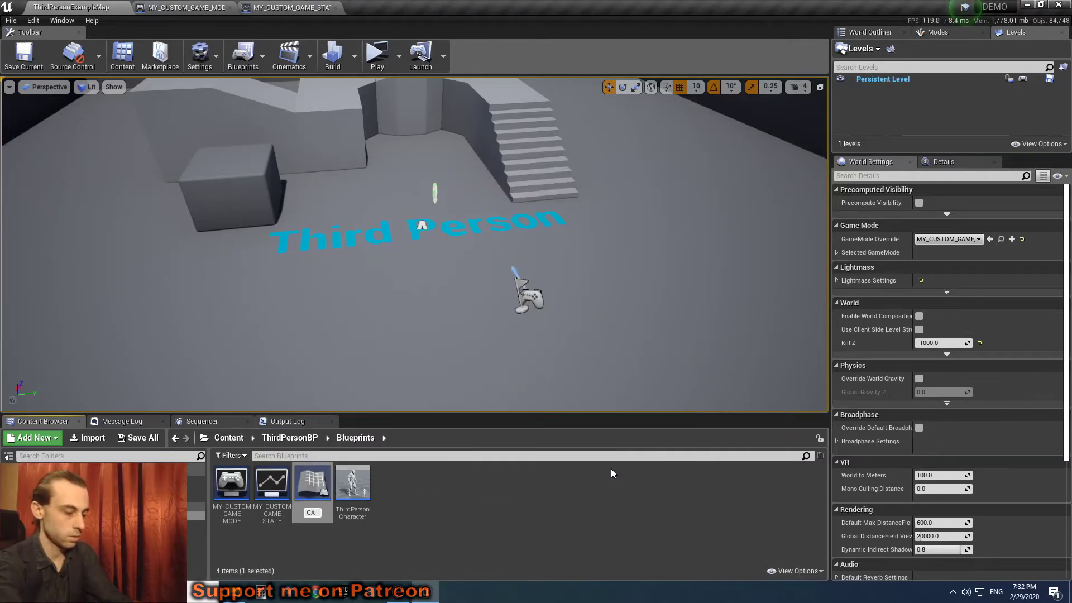
{"action": "type", "text": "ME_STATE_BA"}
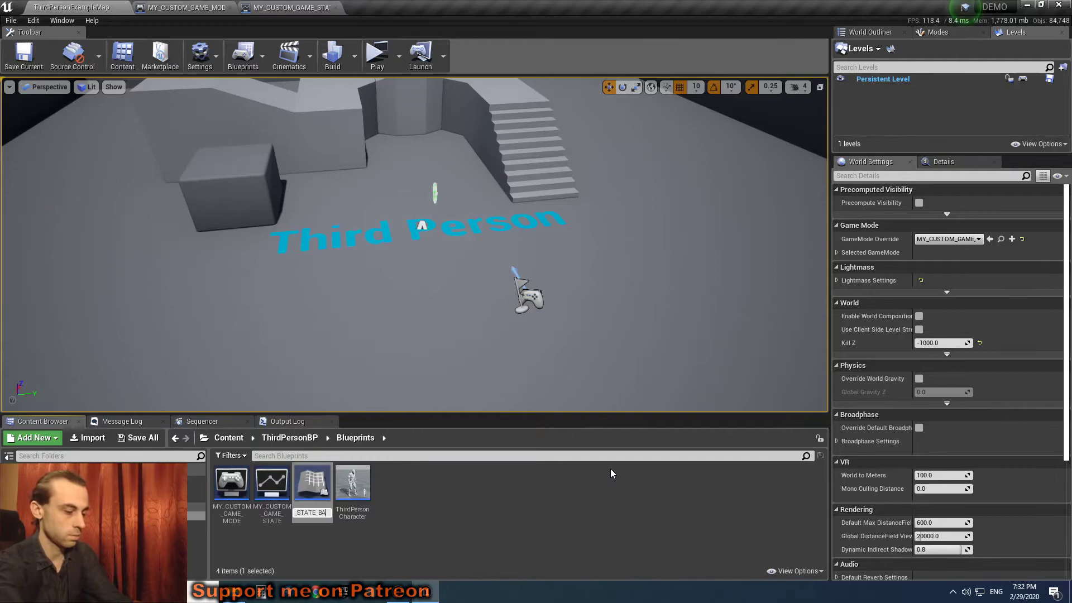
{"action": "type", "text": "AAAAASE"}
{"action": "key", "text": "Return"}
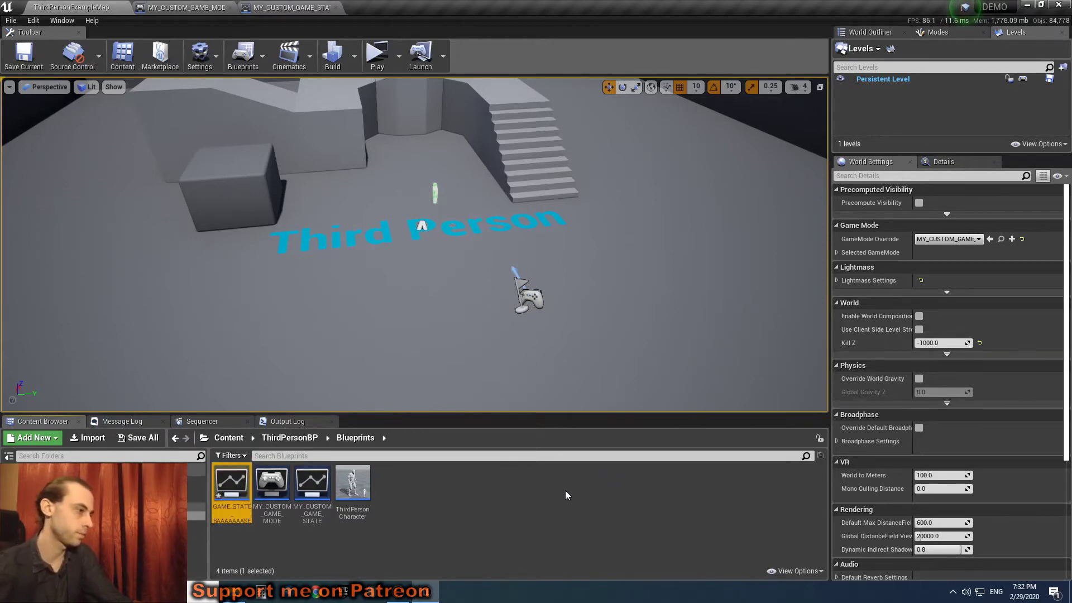
Open GAME_STATE_BAAAAAASE, view its Event Graph, and save it.
{"action": "double_click", "coordinate": [233, 483]}
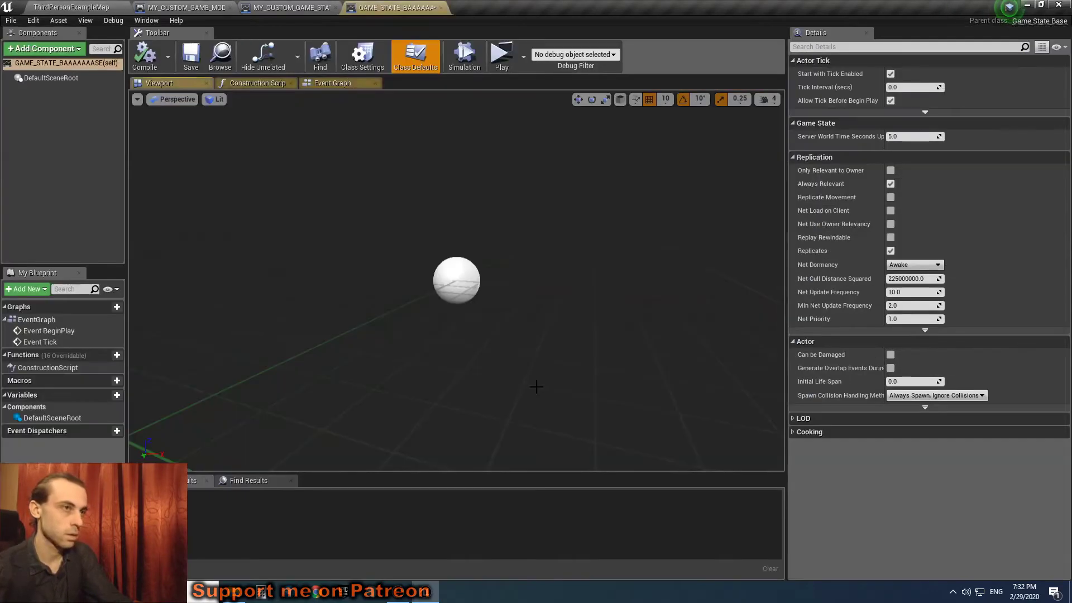
{"action": "left_click", "coordinate": [337, 85]}
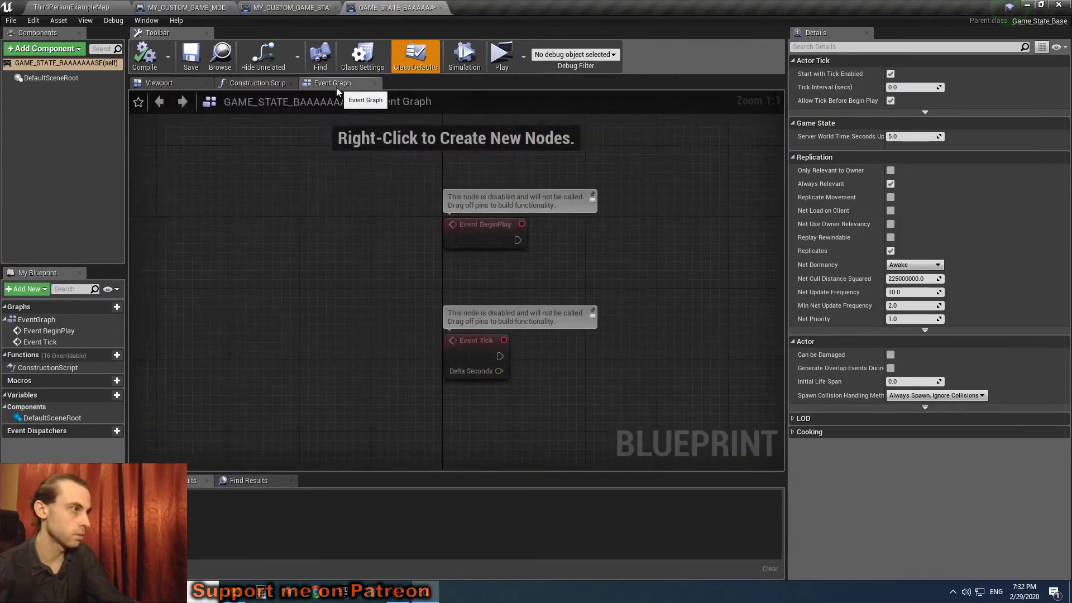
{"action": "left_click", "coordinate": [192, 54]}
{"action": "left_click", "coordinate": [71, 6]}
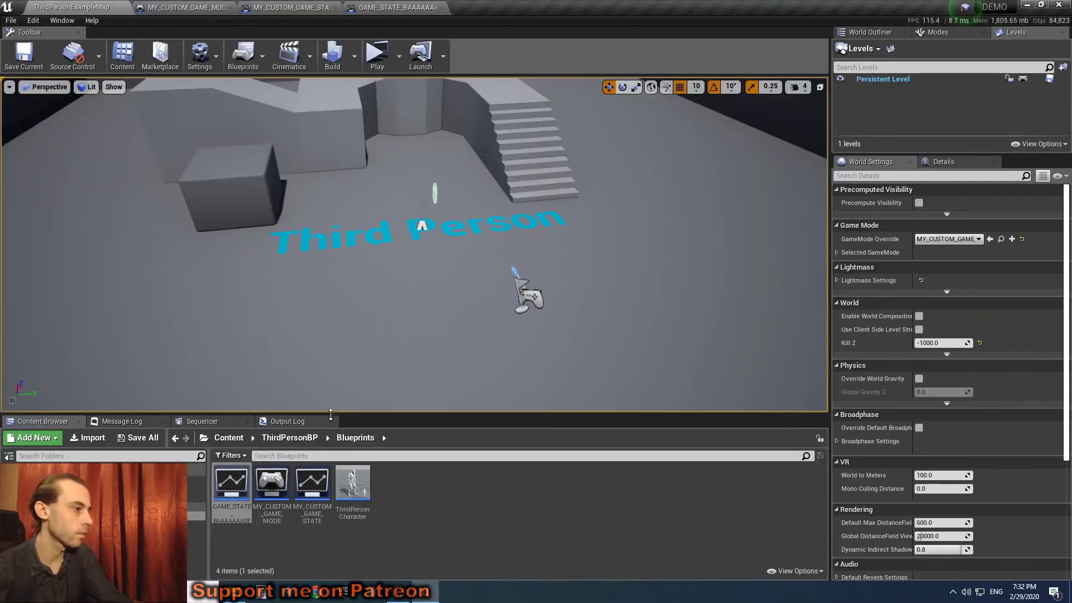
Set MY_CUSTOM_GAME_MODE's Game State Class to GAME_STATE_BAAAAAASE, then compile and save.
{"action": "double_click", "coordinate": [272, 483]}
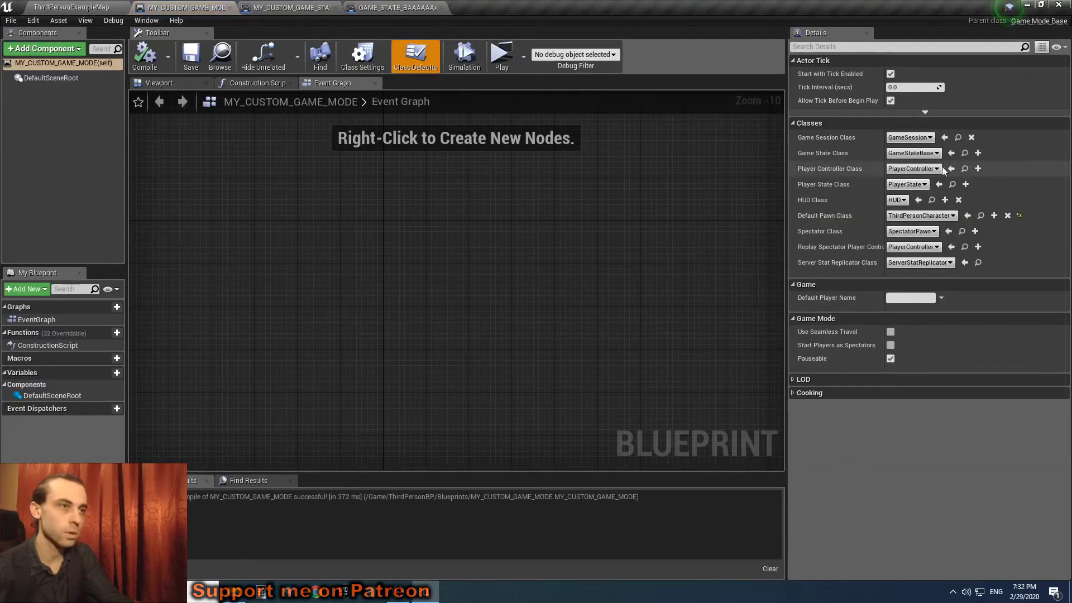
{"action": "left_click", "coordinate": [928, 155]}
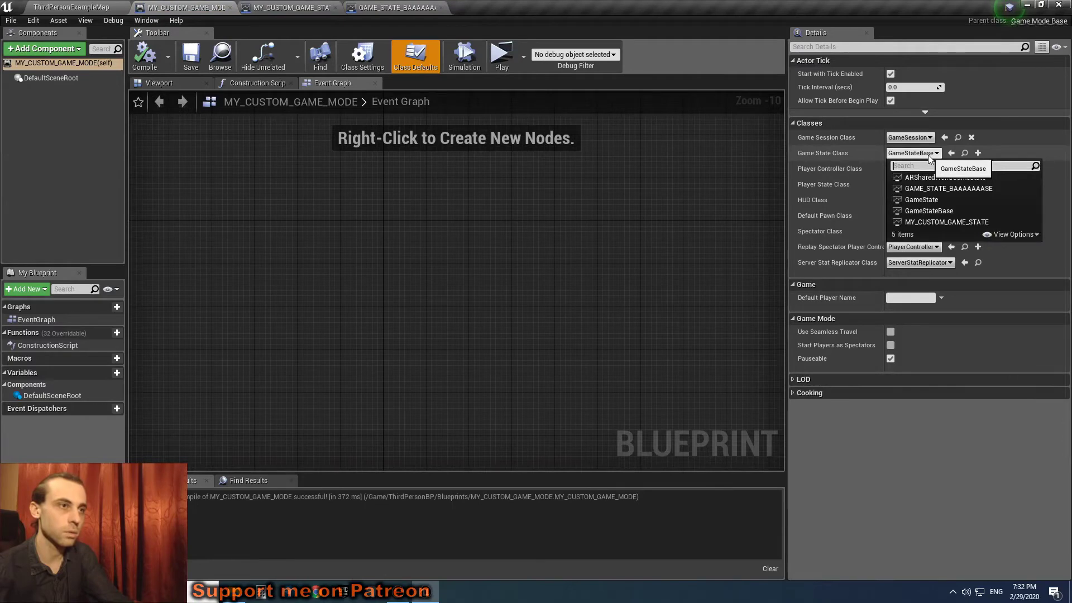
{"action": "left_click", "coordinate": [972, 190]}
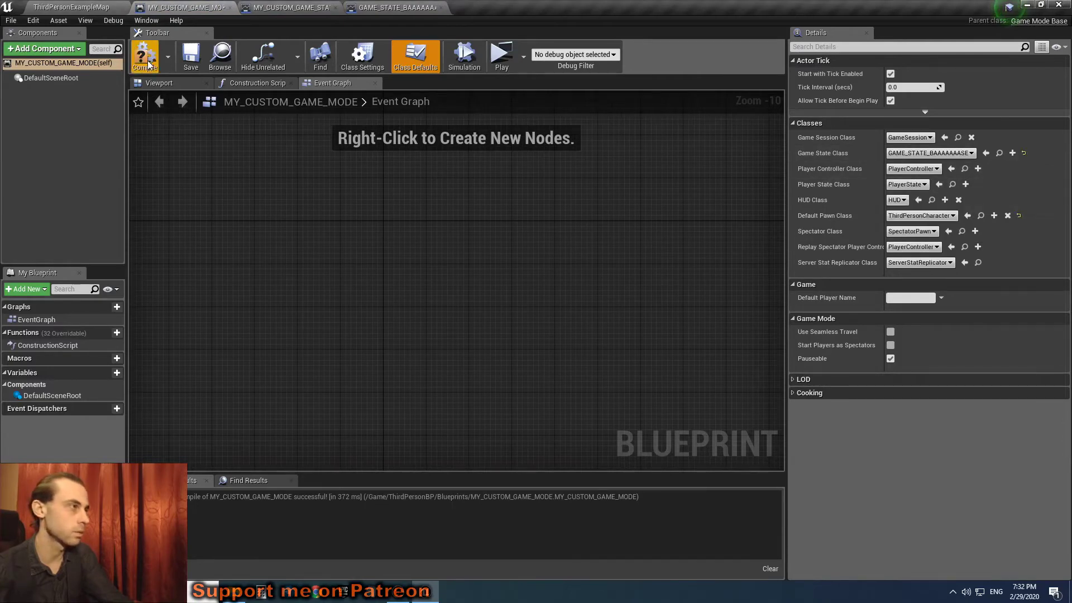
{"action": "left_click", "coordinate": [191, 56]}
Play-test the level standalone and stop it.
{"action": "left_click", "coordinate": [104, 8]}
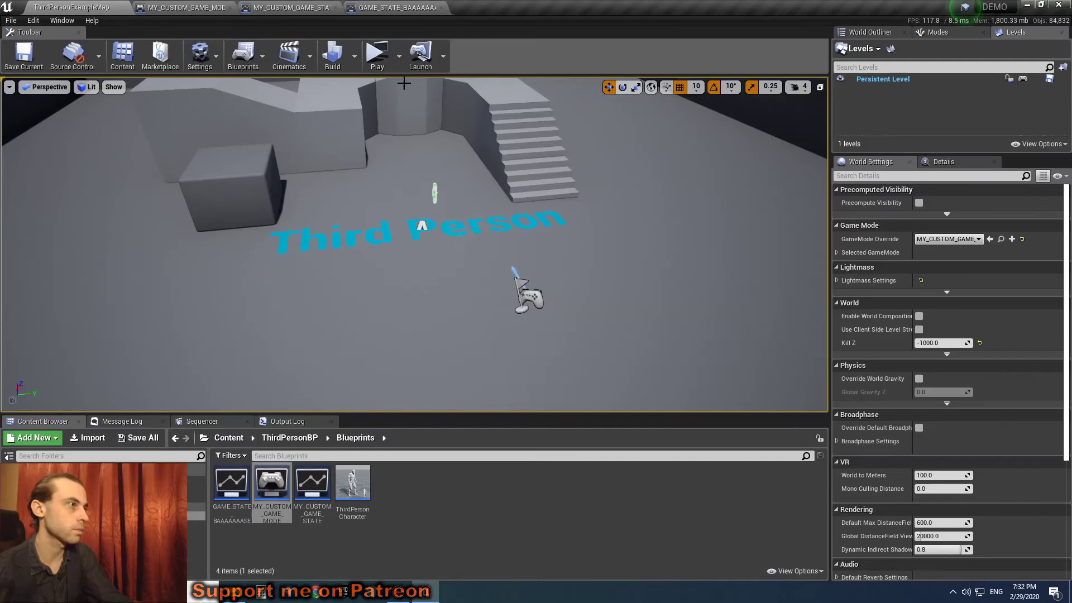
{"action": "left_click", "coordinate": [378, 56]}
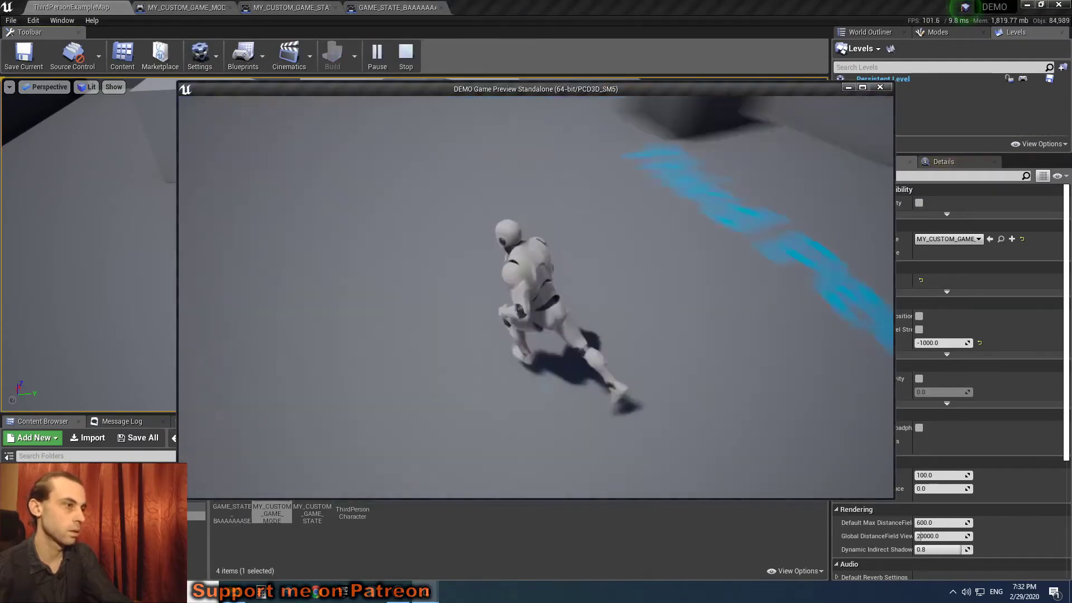
{"action": "key", "text": "Escape"}
Enable Run Dedicated Server and play-test, moving the character in the preview.
{"action": "left_click", "coordinate": [399, 56]}
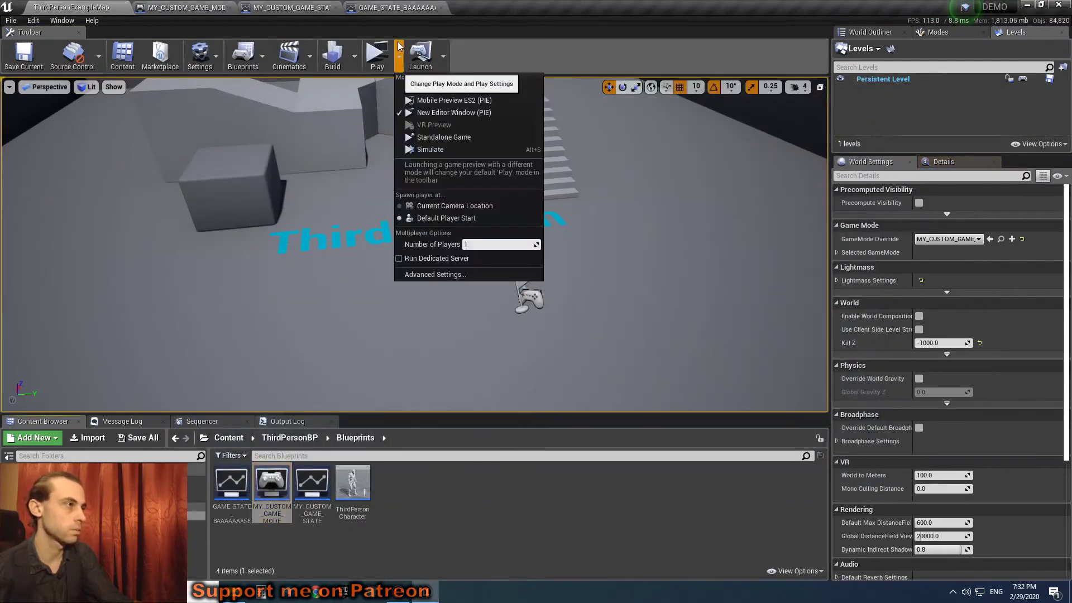
{"action": "left_click", "coordinate": [474, 258]}
{"action": "left_click", "coordinate": [373, 56]}
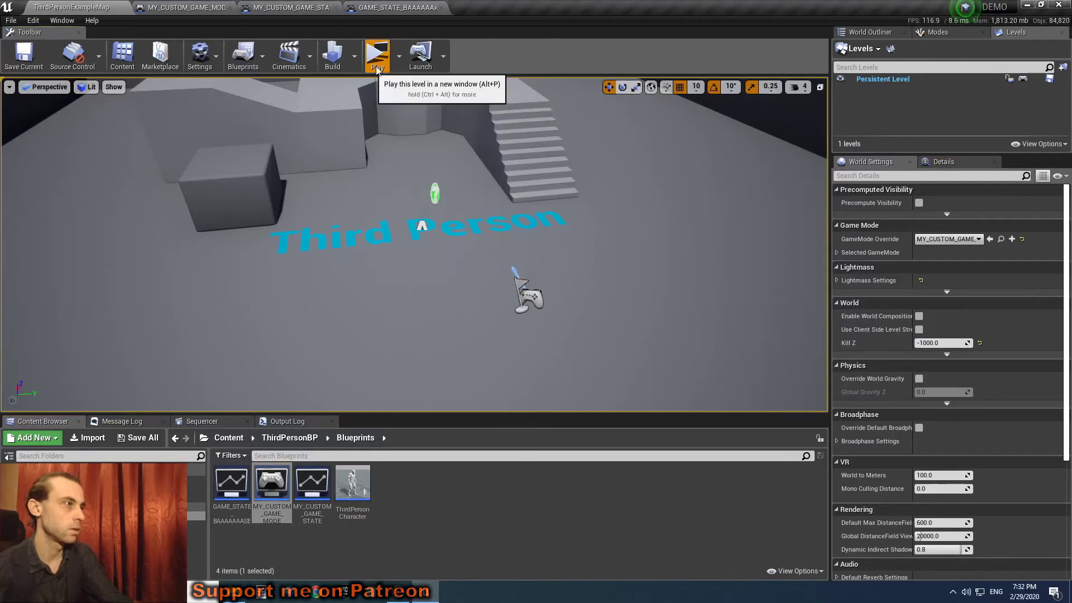
{"action": "left_click", "coordinate": [391, 169]}
{"action": "key", "text": "alt+Tab"}
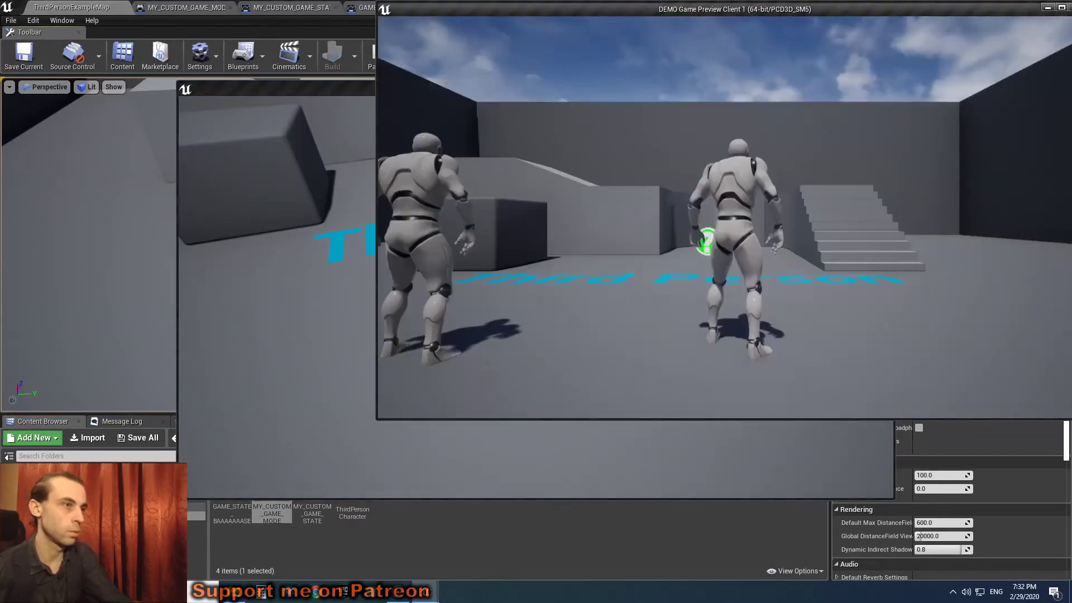
{"action": "key", "text": "Escape"}
Set Number of Players to 2 and play-test with two clients.
{"action": "left_click", "coordinate": [400, 55]}
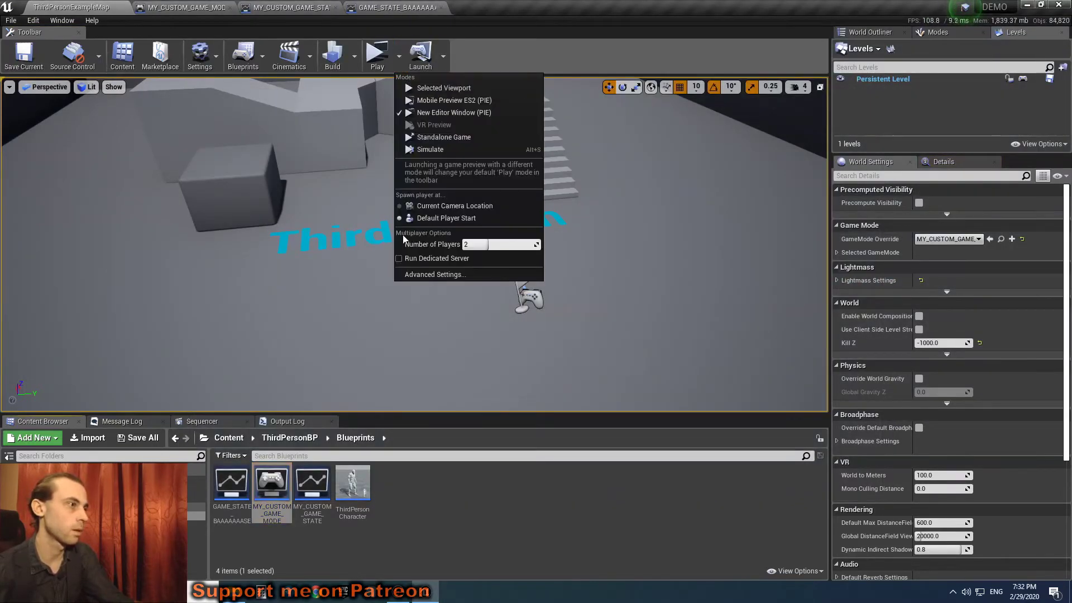
{"action": "left_click", "coordinate": [401, 263]}
{"action": "left_click", "coordinate": [400, 55]}
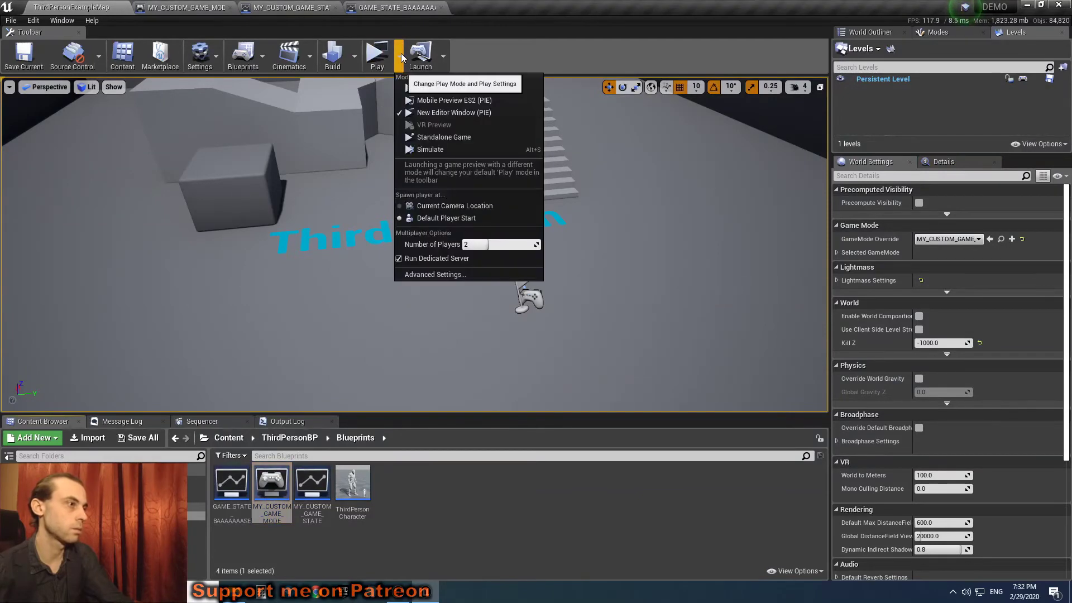
{"action": "left_click", "coordinate": [380, 56]}
{"action": "left_click", "coordinate": [380, 56]}
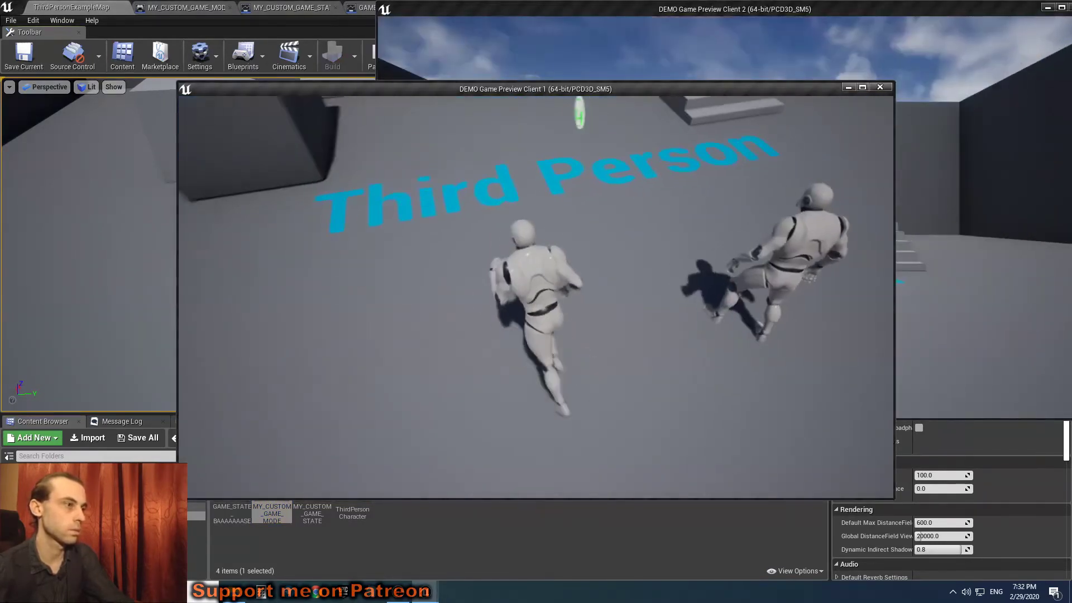
{"action": "left_click", "coordinate": [927, 313]}
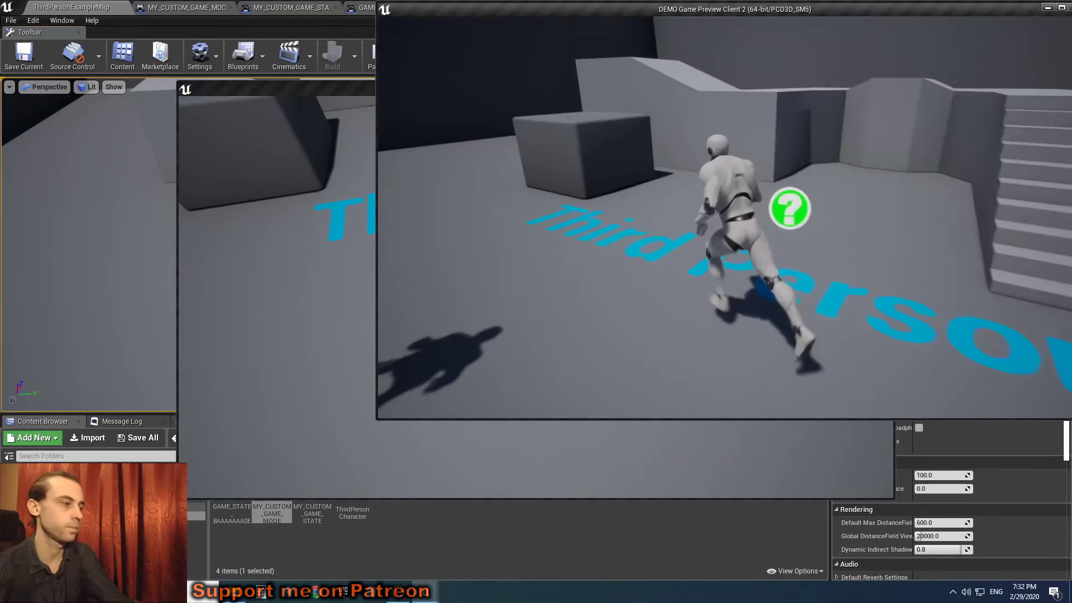
{"action": "key", "text": "Escape"}
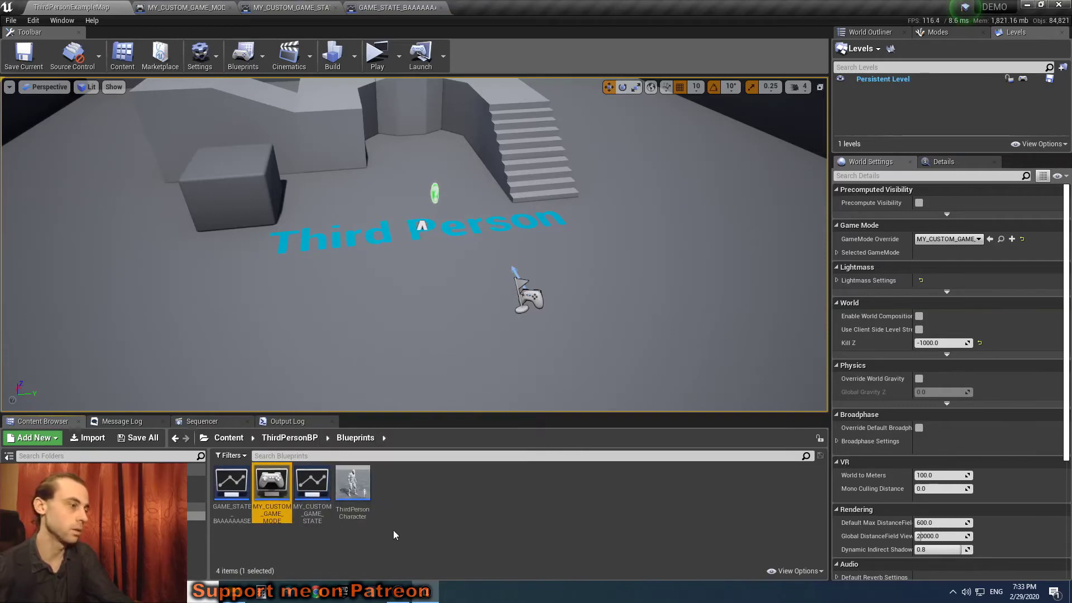
{"action": "mouse_move", "coordinate": [324, 506]}
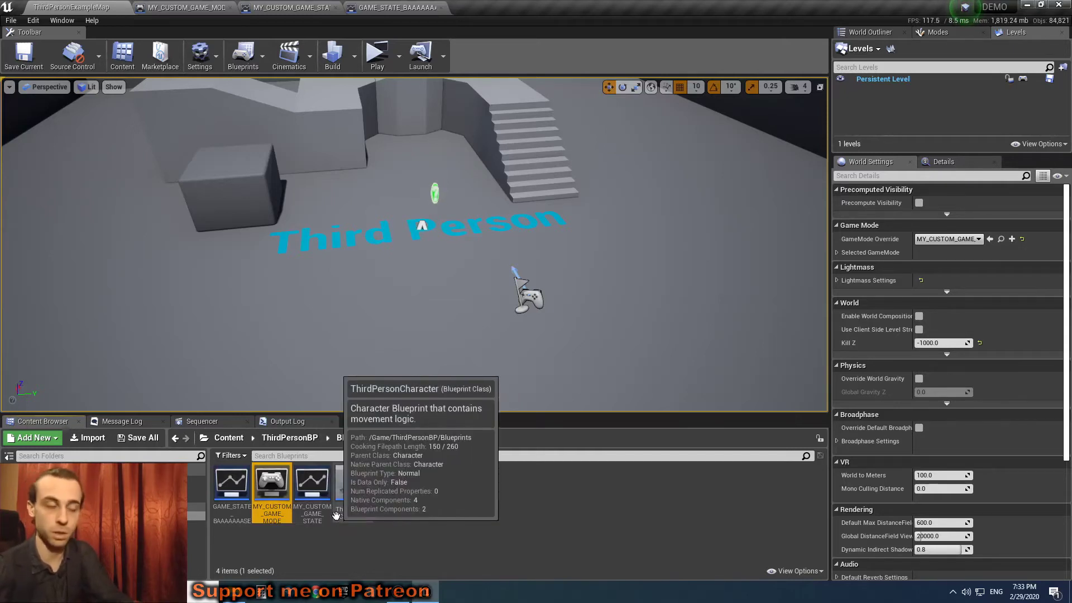
Start a new Blueprint Class in the Blueprints folder and search parent classes for 'game mode'.
{"action": "right_click", "coordinate": [430, 494]}
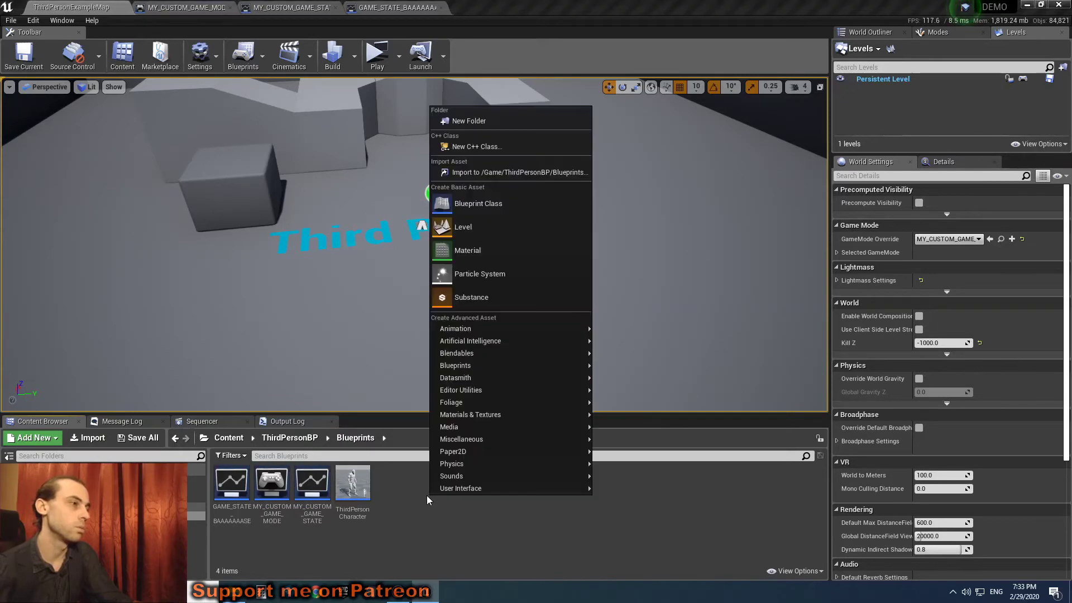
{"action": "left_click", "coordinate": [532, 206]}
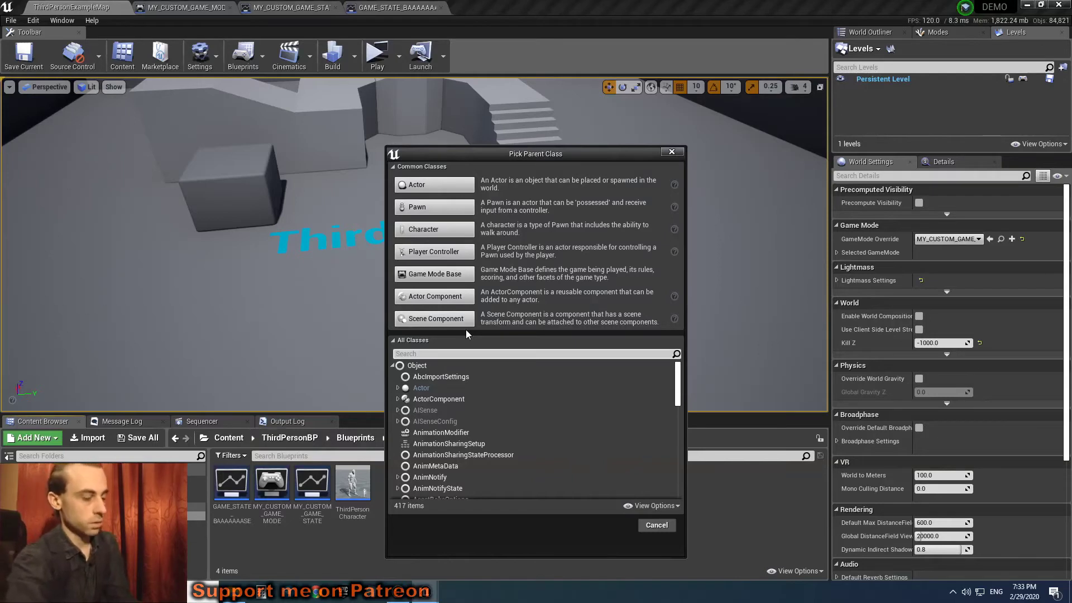
{"action": "type", "text": "gam"}
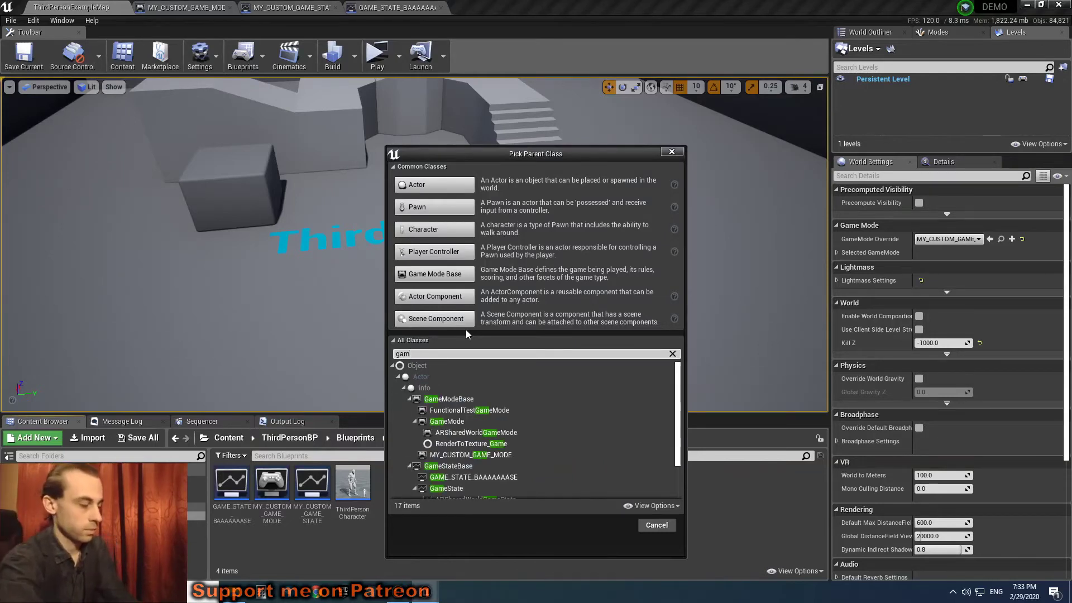
{"action": "type", "text": "e mode"}
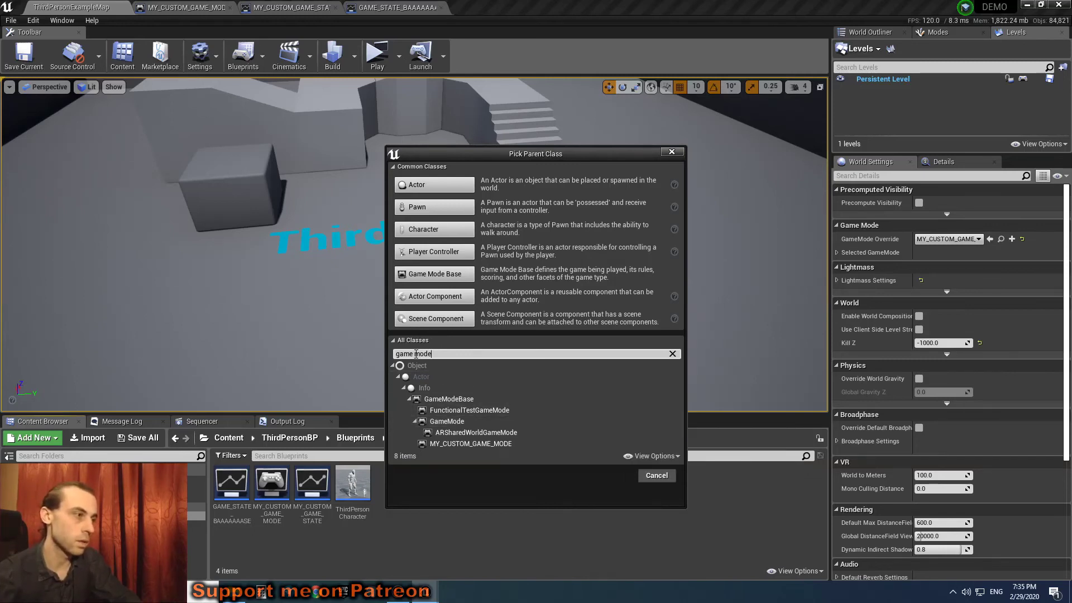
Highlight the word 'mode' in the Pick Parent Class search to broaden the class list.
{"action": "left_click_drag", "start_coordinate": [414, 354], "coordinate": [479, 355]}
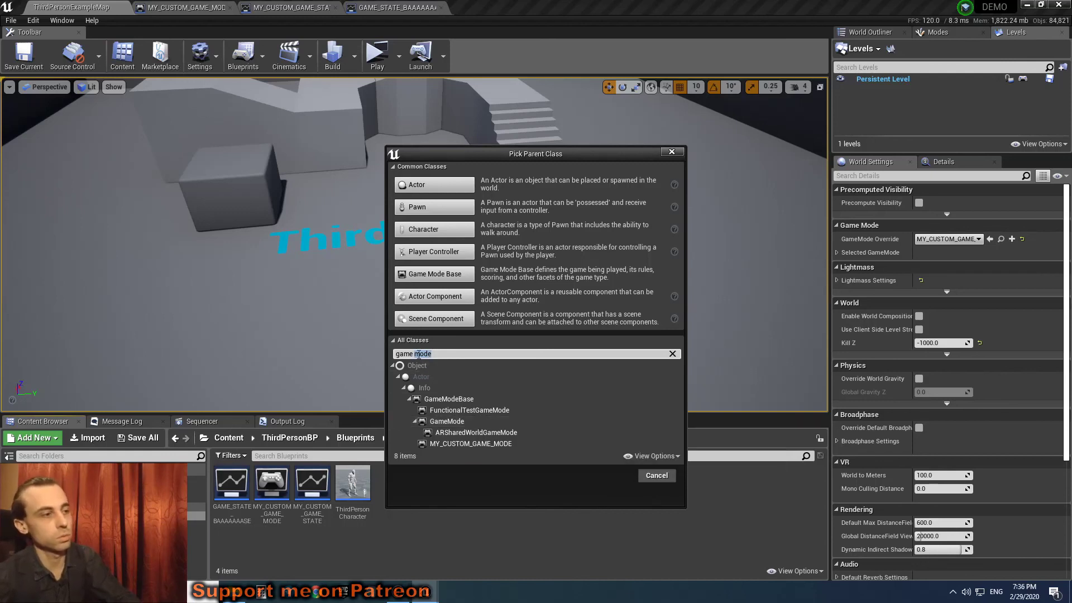
Clear the parent class search text and dismiss the Pick Parent Class dialog with its X.
{"action": "key", "text": "ctrl+a"}
{"action": "key", "text": "BackSpace"}
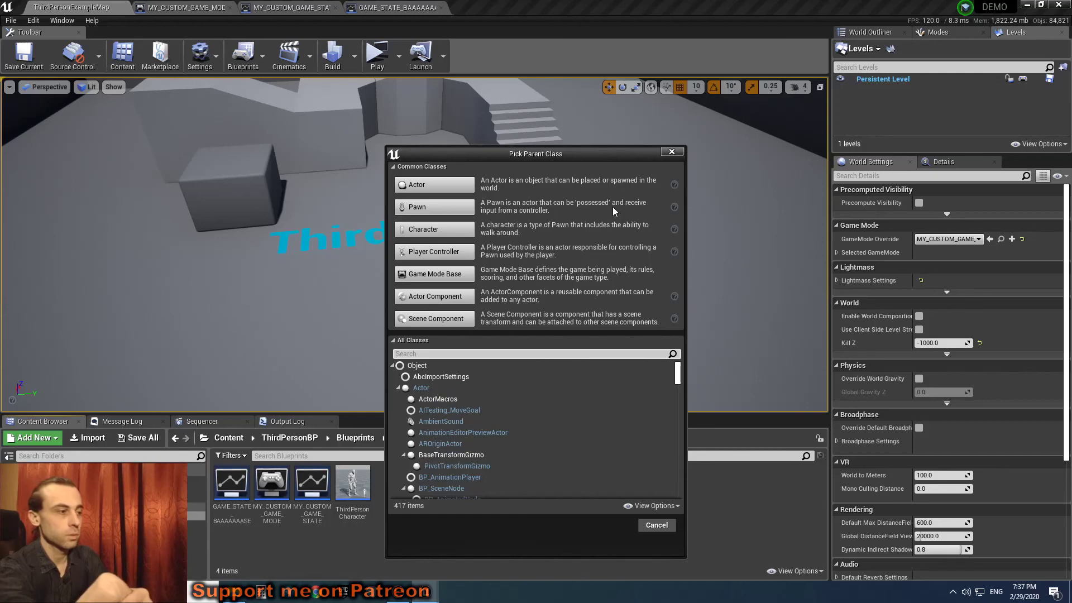
{"action": "left_click", "coordinate": [678, 155]}
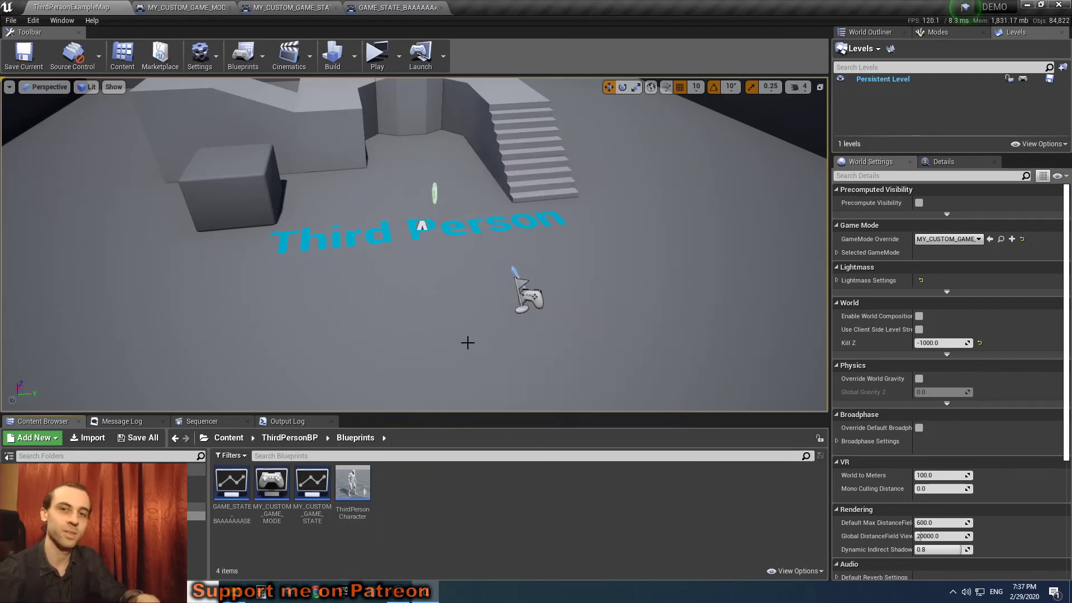